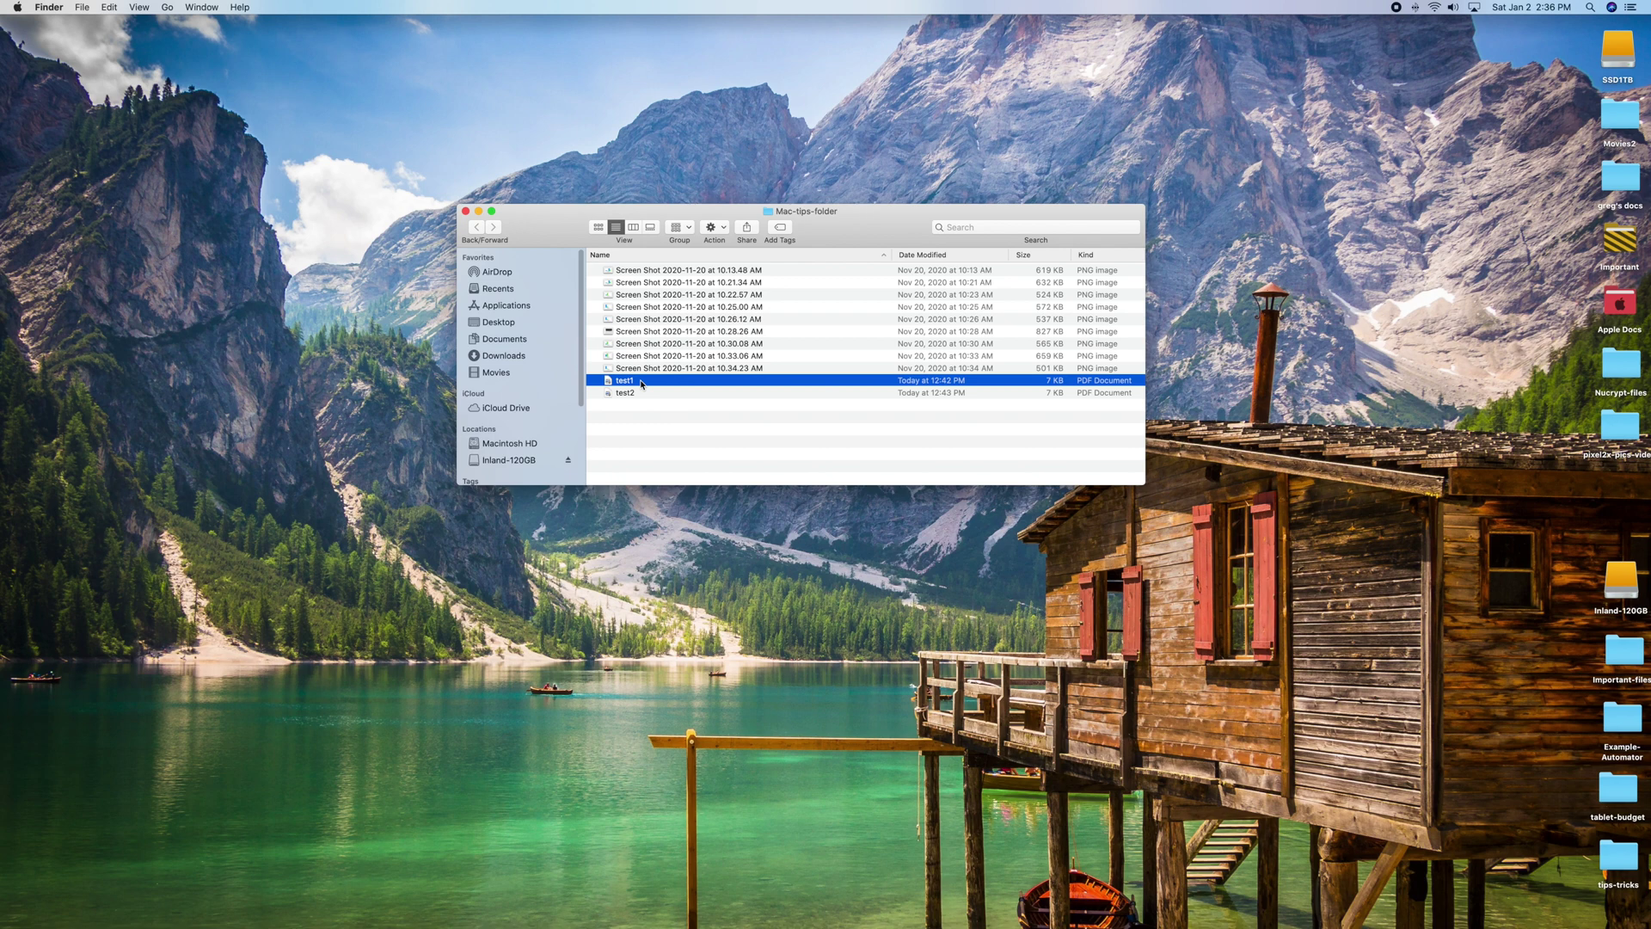
Step: Open the file info for the test1 PDF, add the comment "Digiland" and close the info window
{"action": "right_click", "coordinate": [641, 383]}
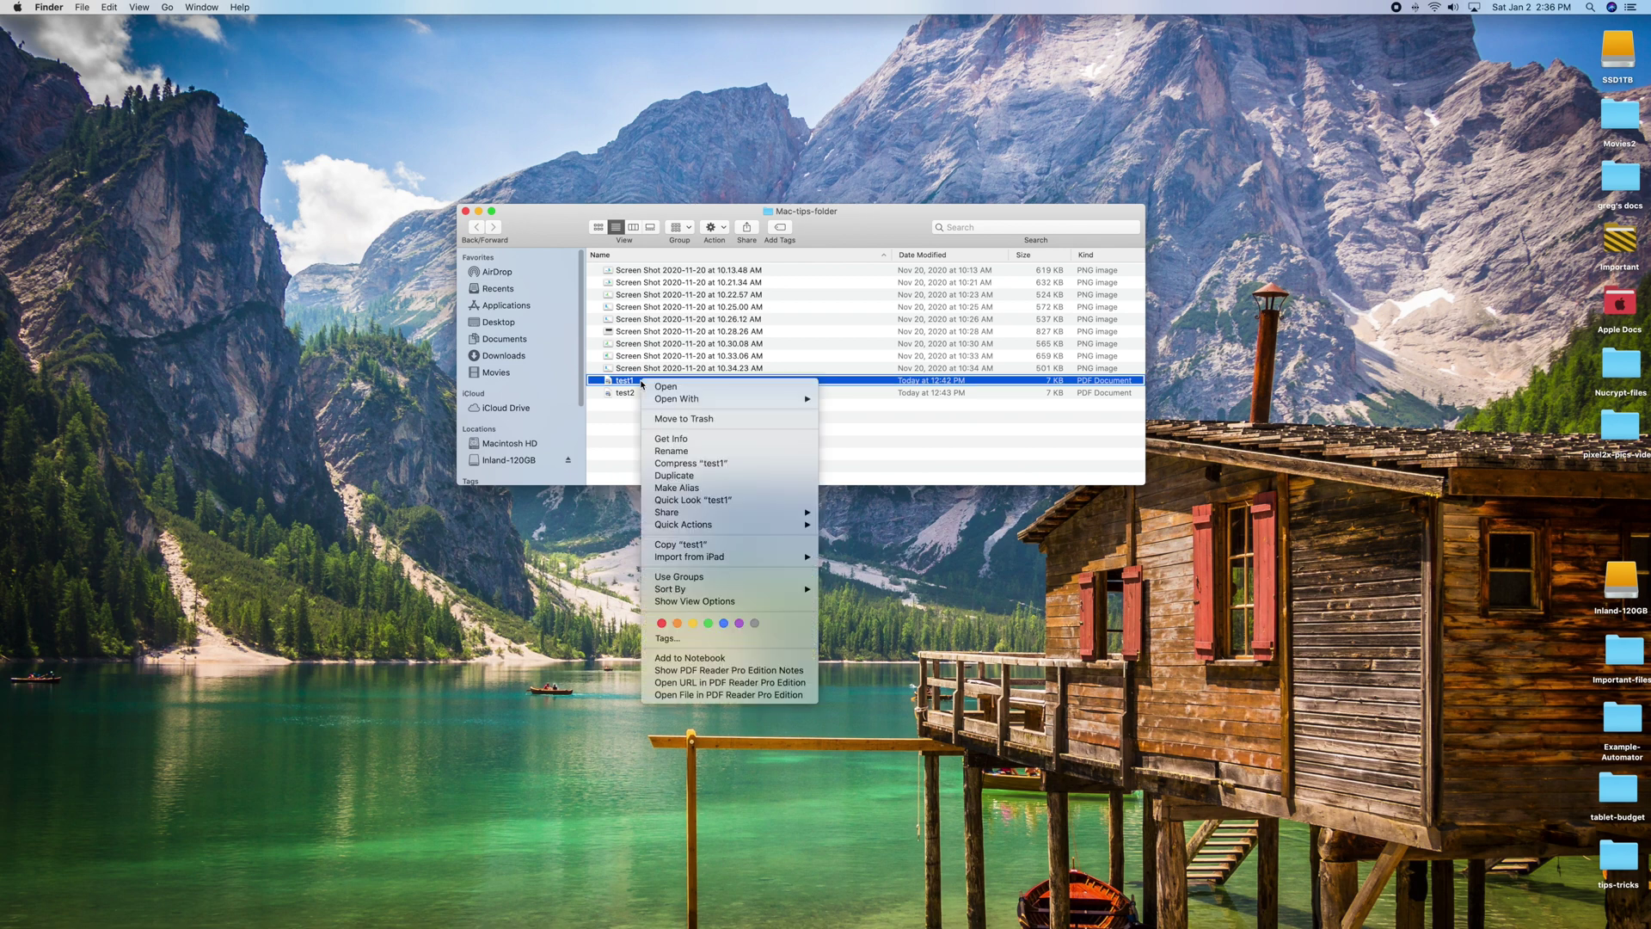
{"action": "left_click", "coordinate": [670, 440]}
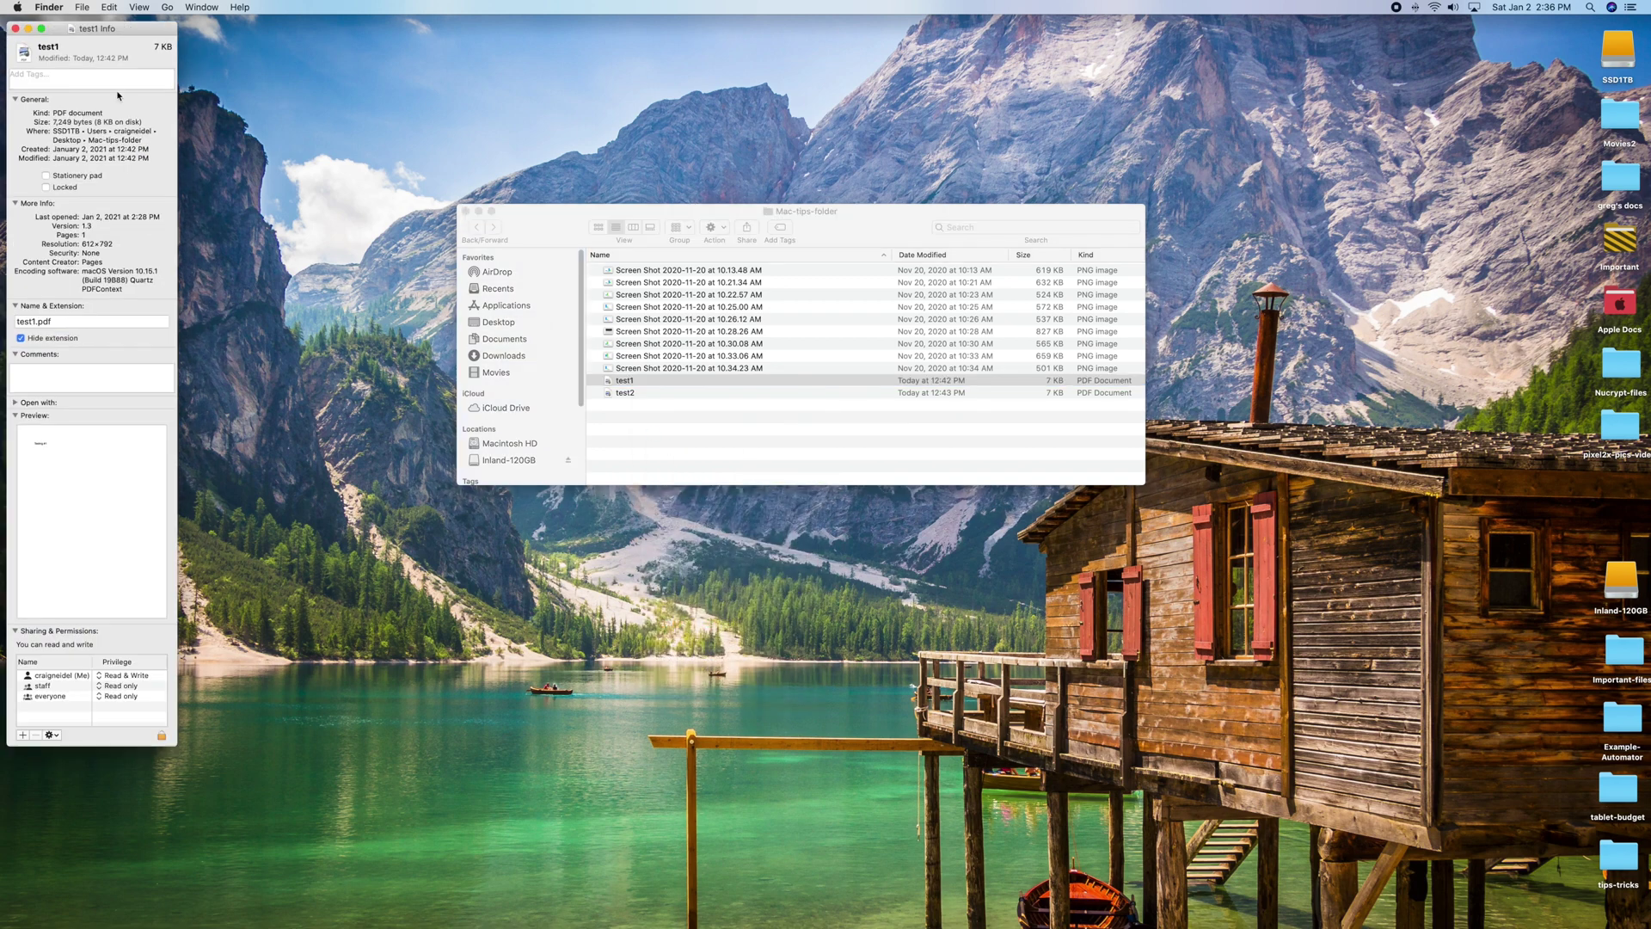
{"action": "left_click_drag", "start_coordinate": [93, 32], "coordinate": [349, 74]}
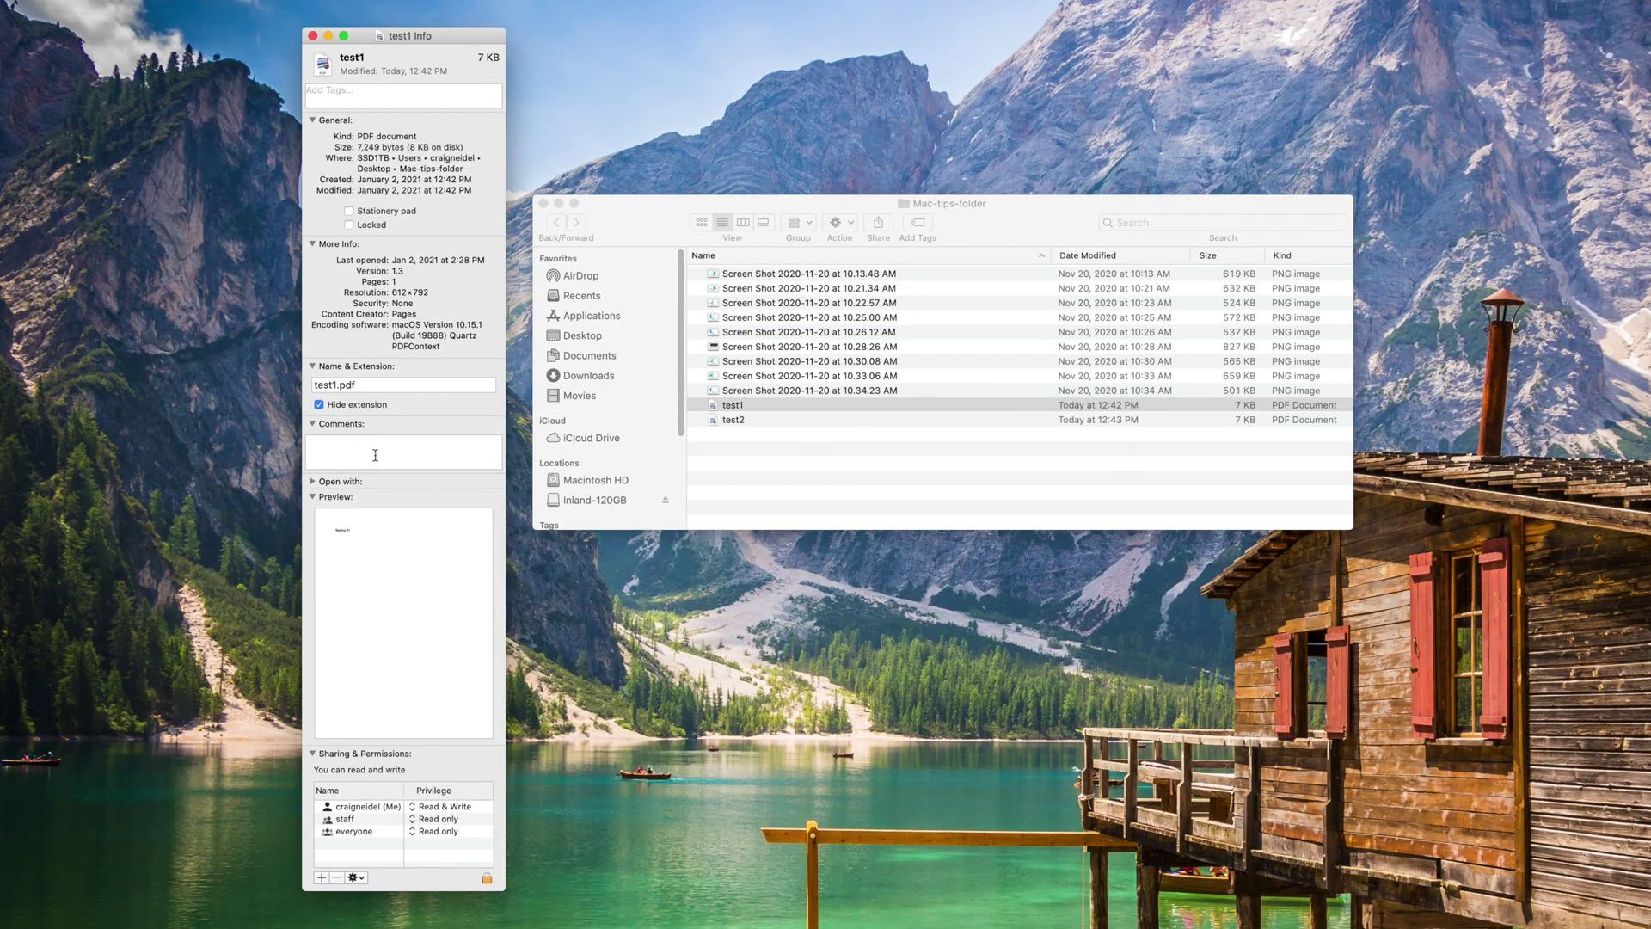
{"action": "left_click", "coordinate": [375, 455]}
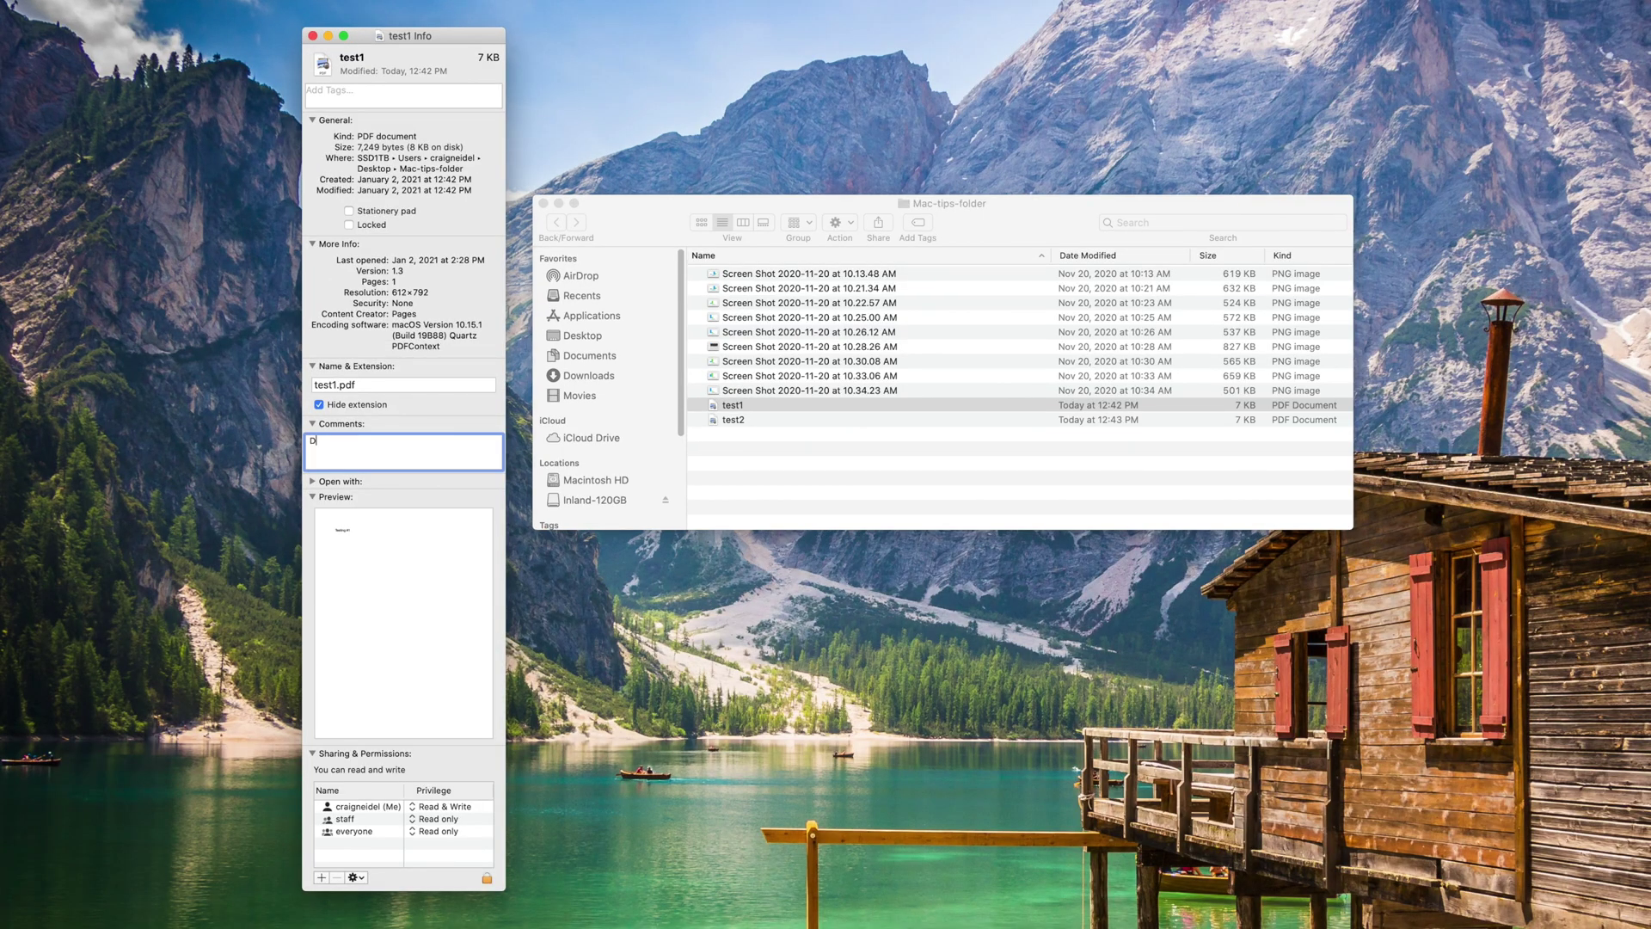
{"action": "type", "text": "Digiland"}
{"action": "key", "text": "BackSpace"}
{"action": "left_click", "coordinate": [313, 35]}
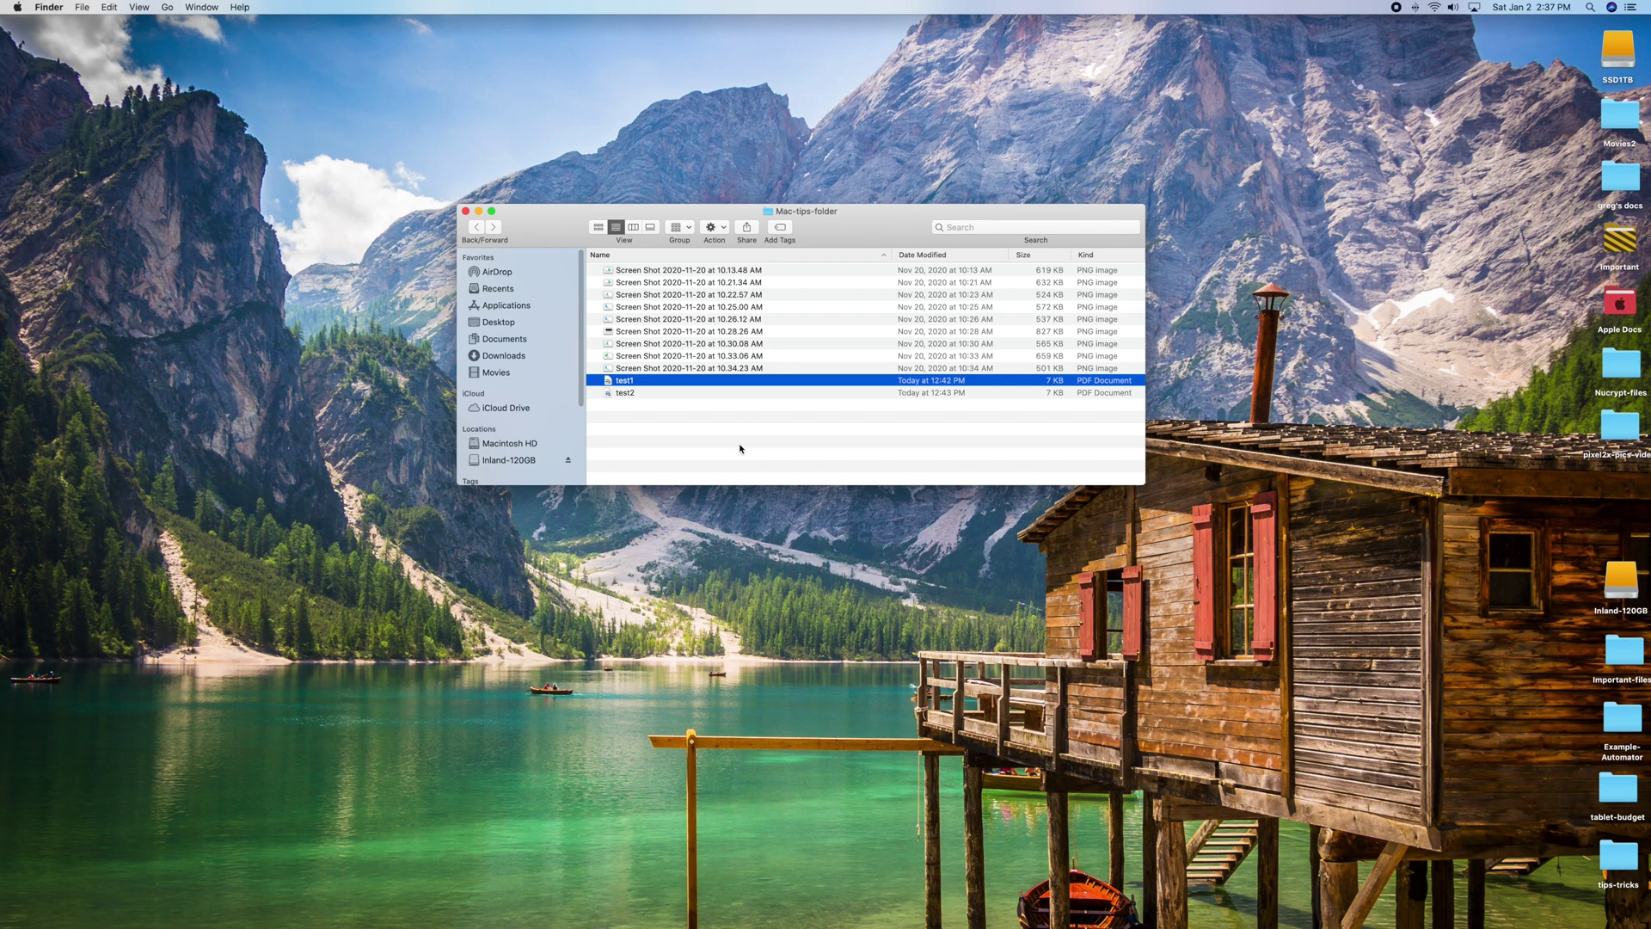
Step: Search the Mac with Spotlight for "digiland", keeping the Mac-tips-folder window in view beside the results
{"action": "left_click_drag", "start_coordinate": [855, 228], "coordinate": [776, 213]}
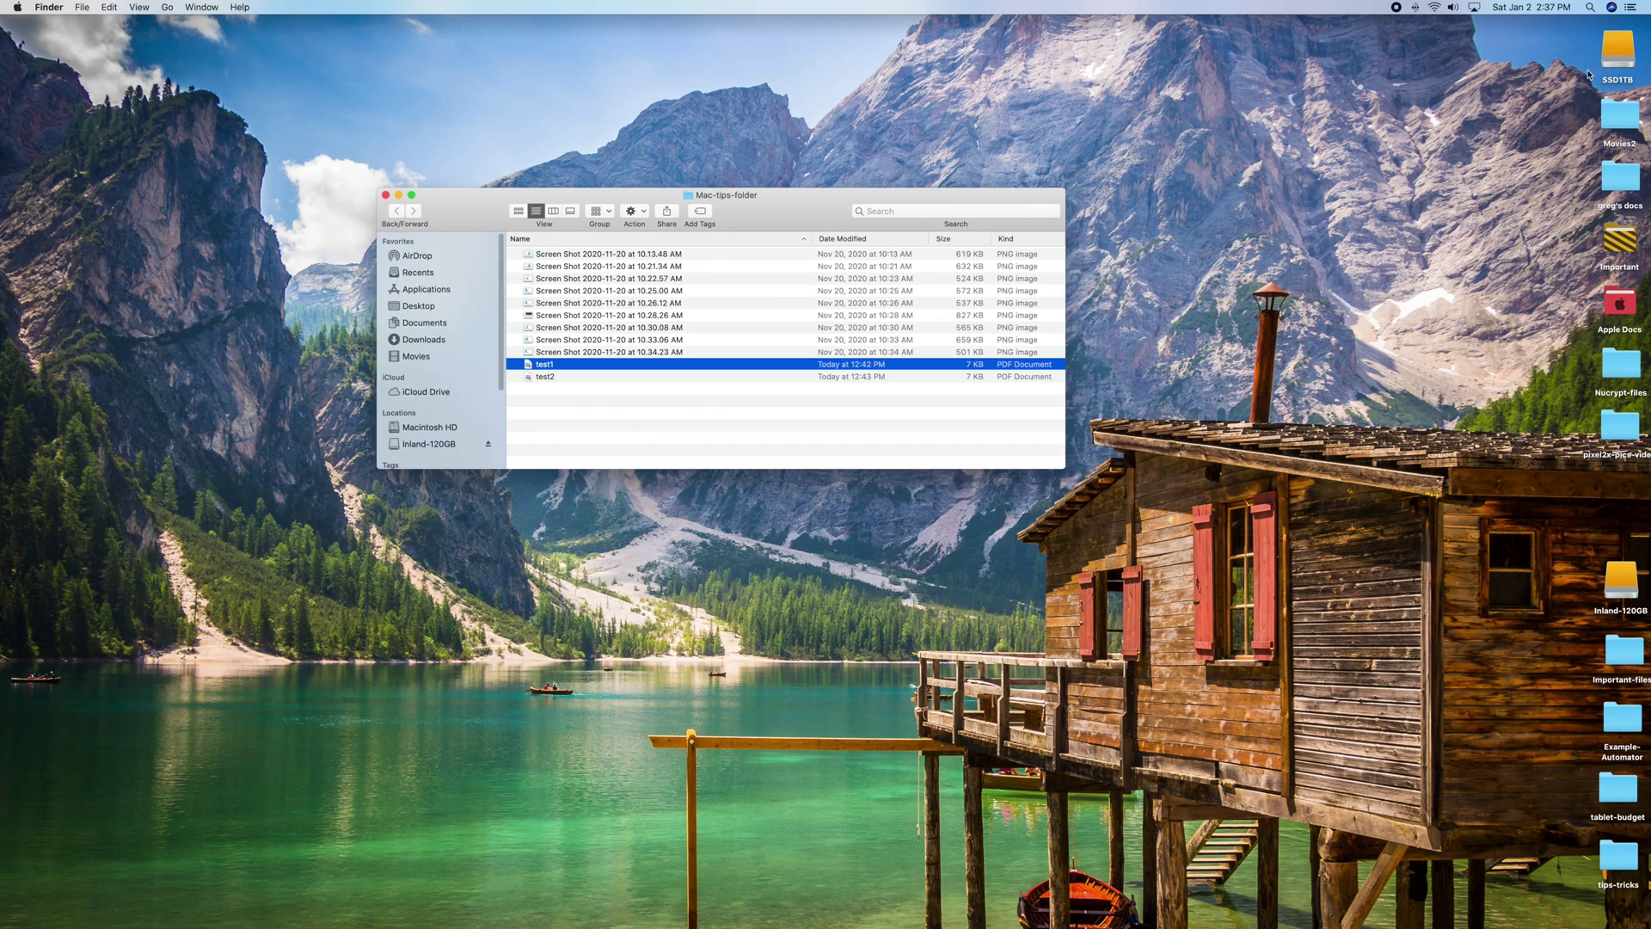
{"action": "left_click", "coordinate": [1590, 8]}
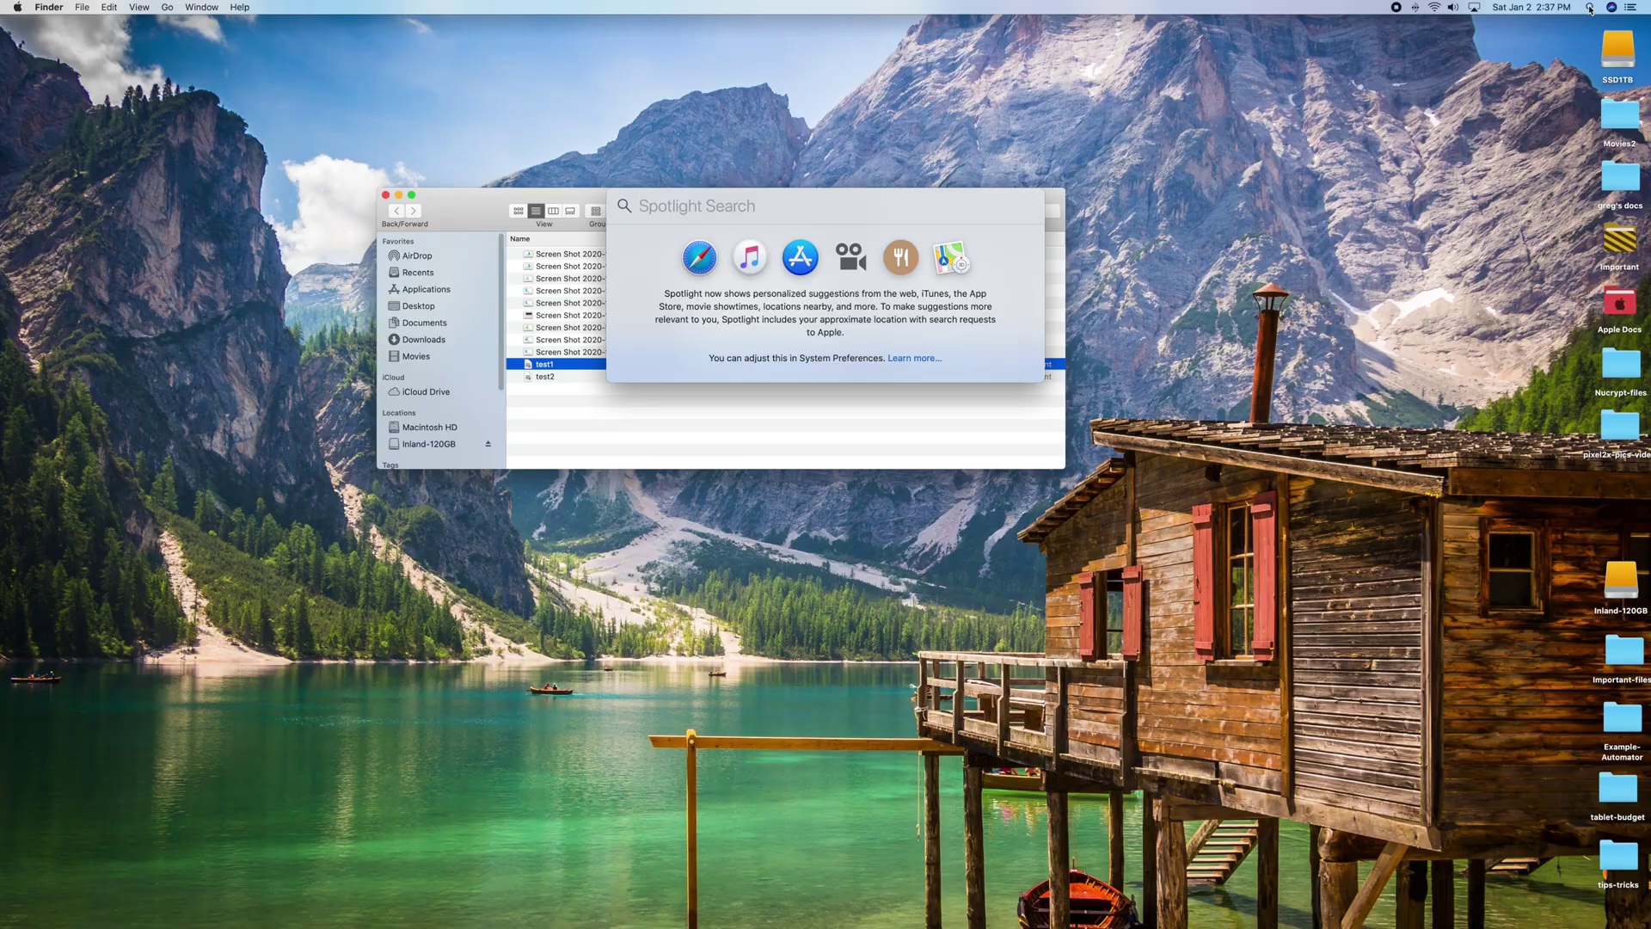
{"action": "type", "text": "digiland"}
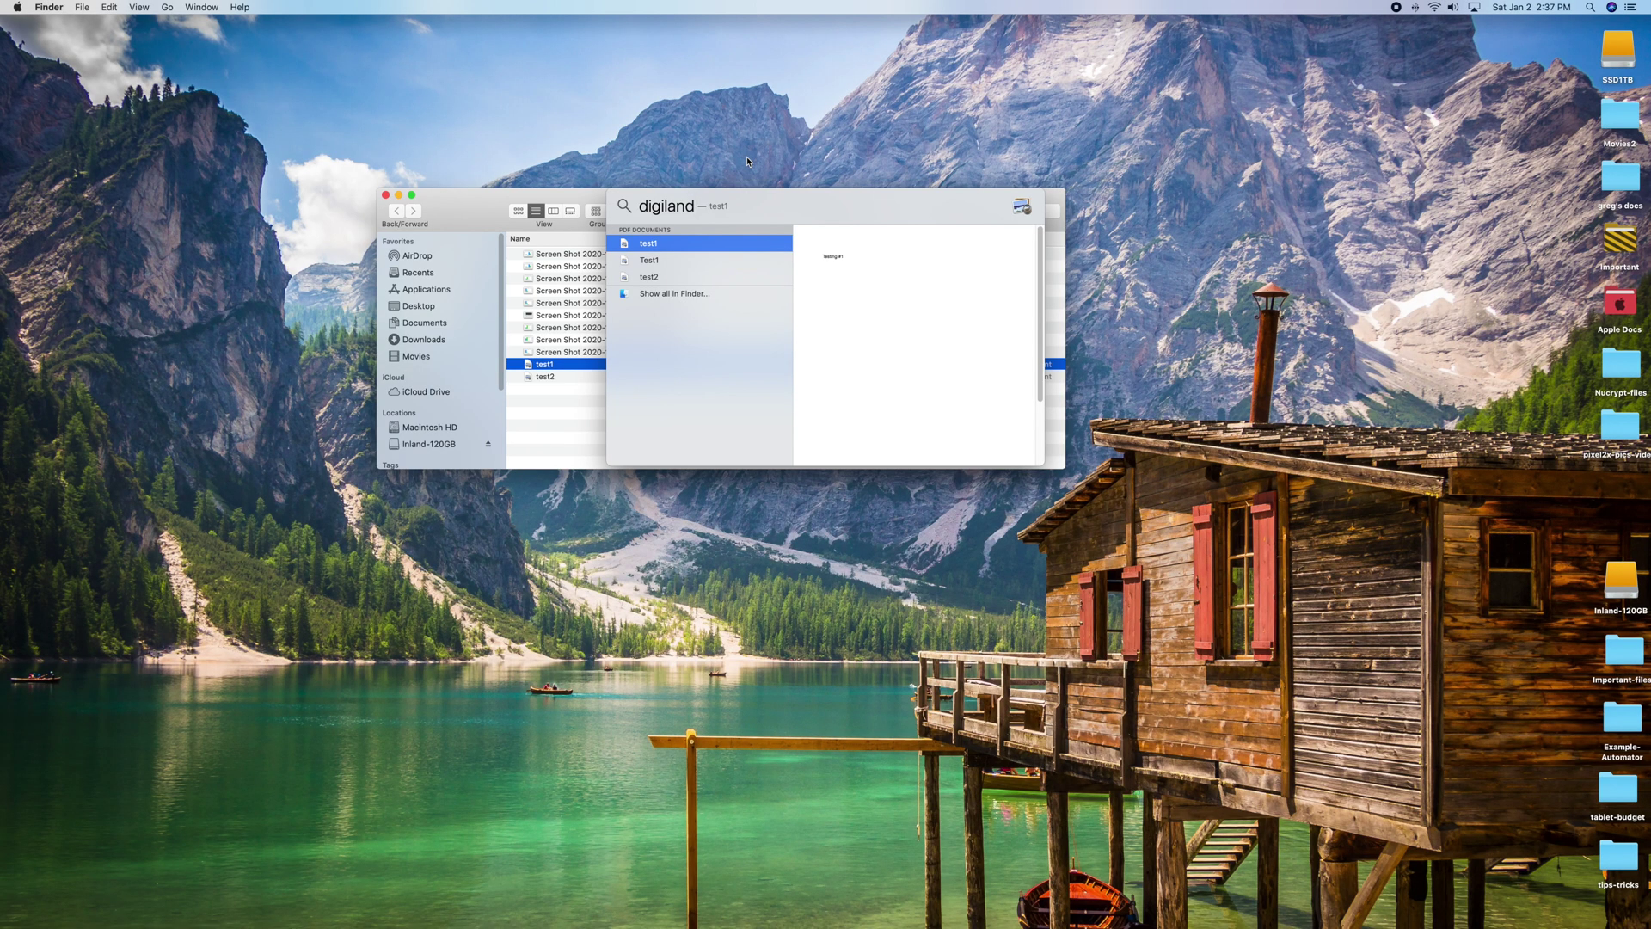
{"action": "left_click_drag", "start_coordinate": [724, 207], "coordinate": [1079, 249]}
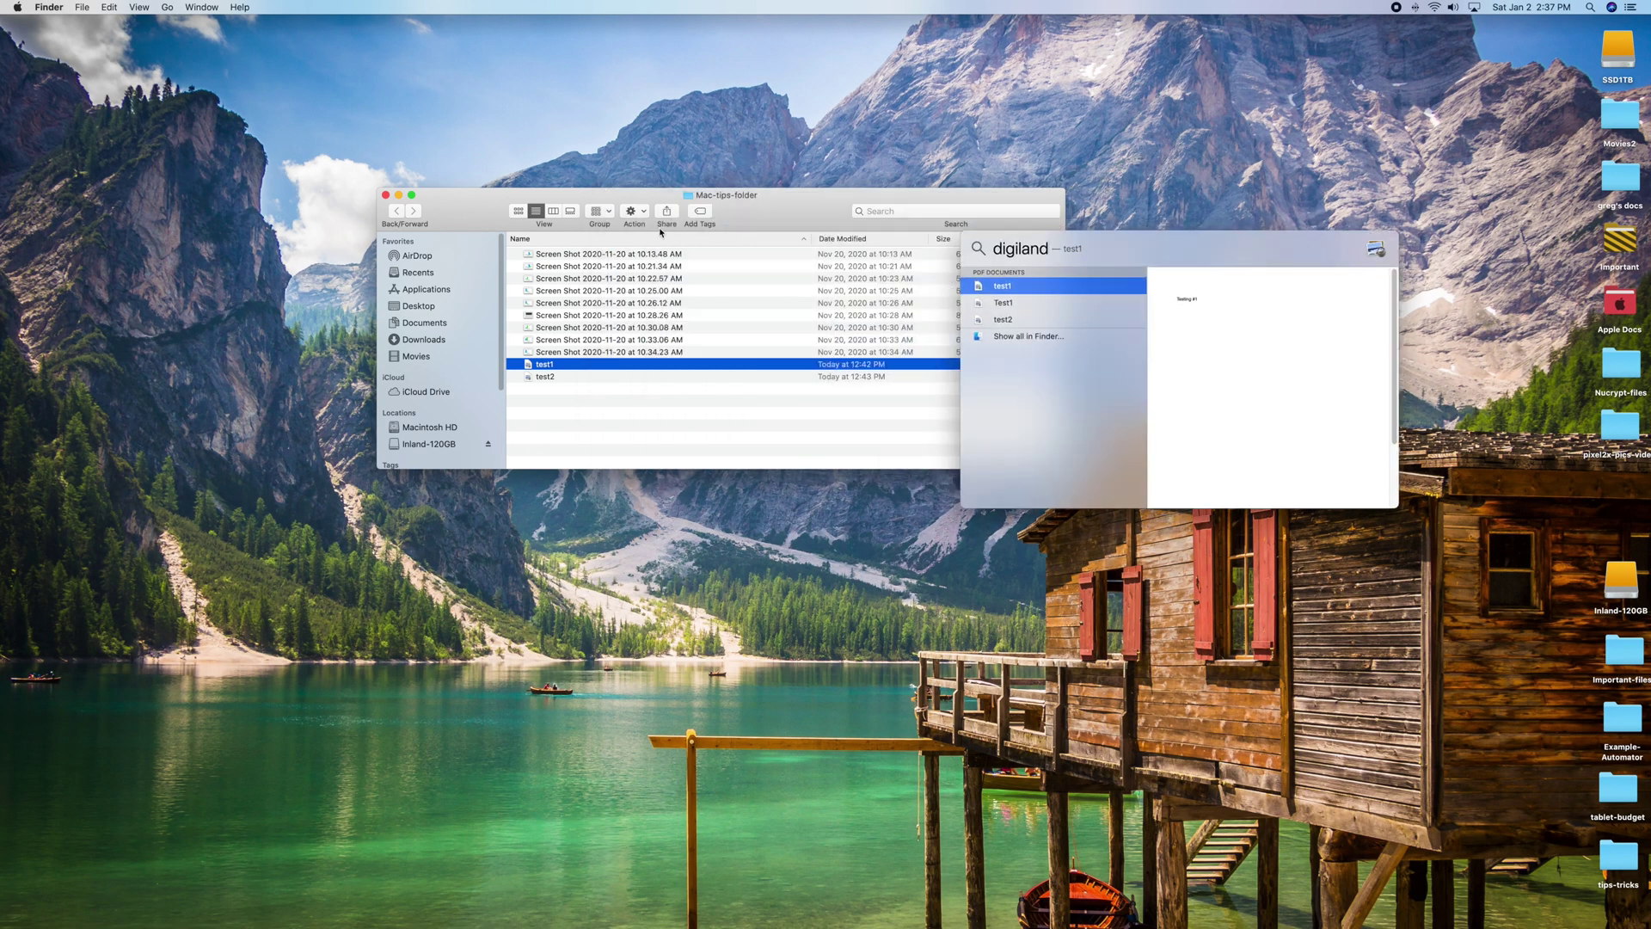
{"action": "left_click", "coordinate": [761, 221]}
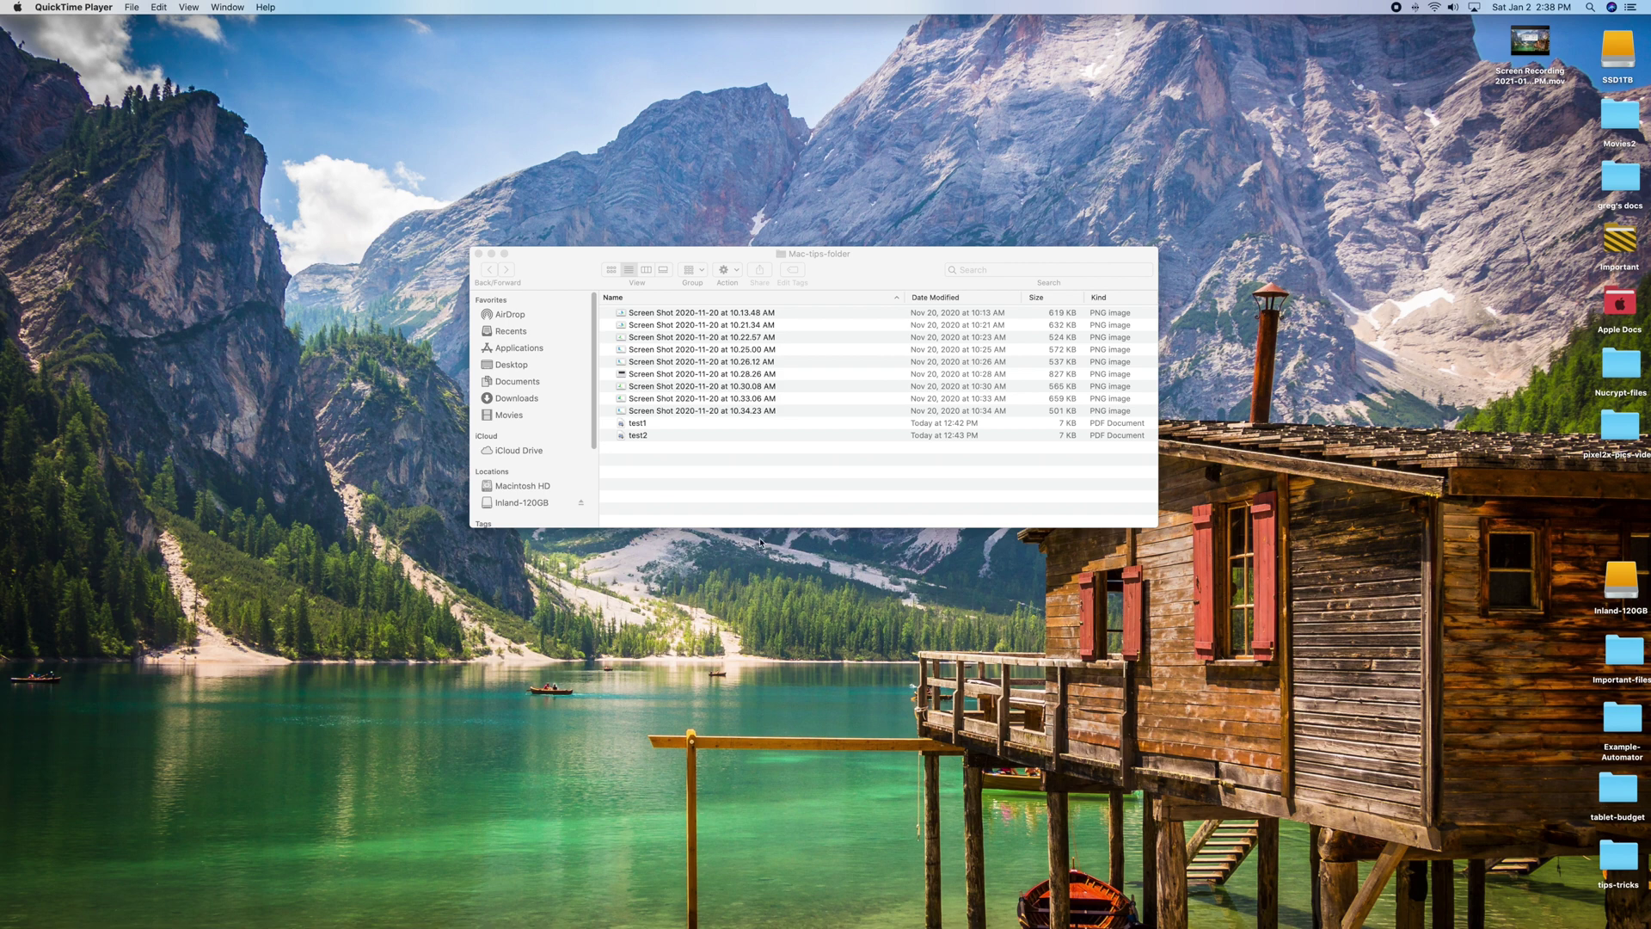
Step: Lock the test1 PDF in its file info and close the info window
{"action": "left_click", "coordinate": [645, 425]}
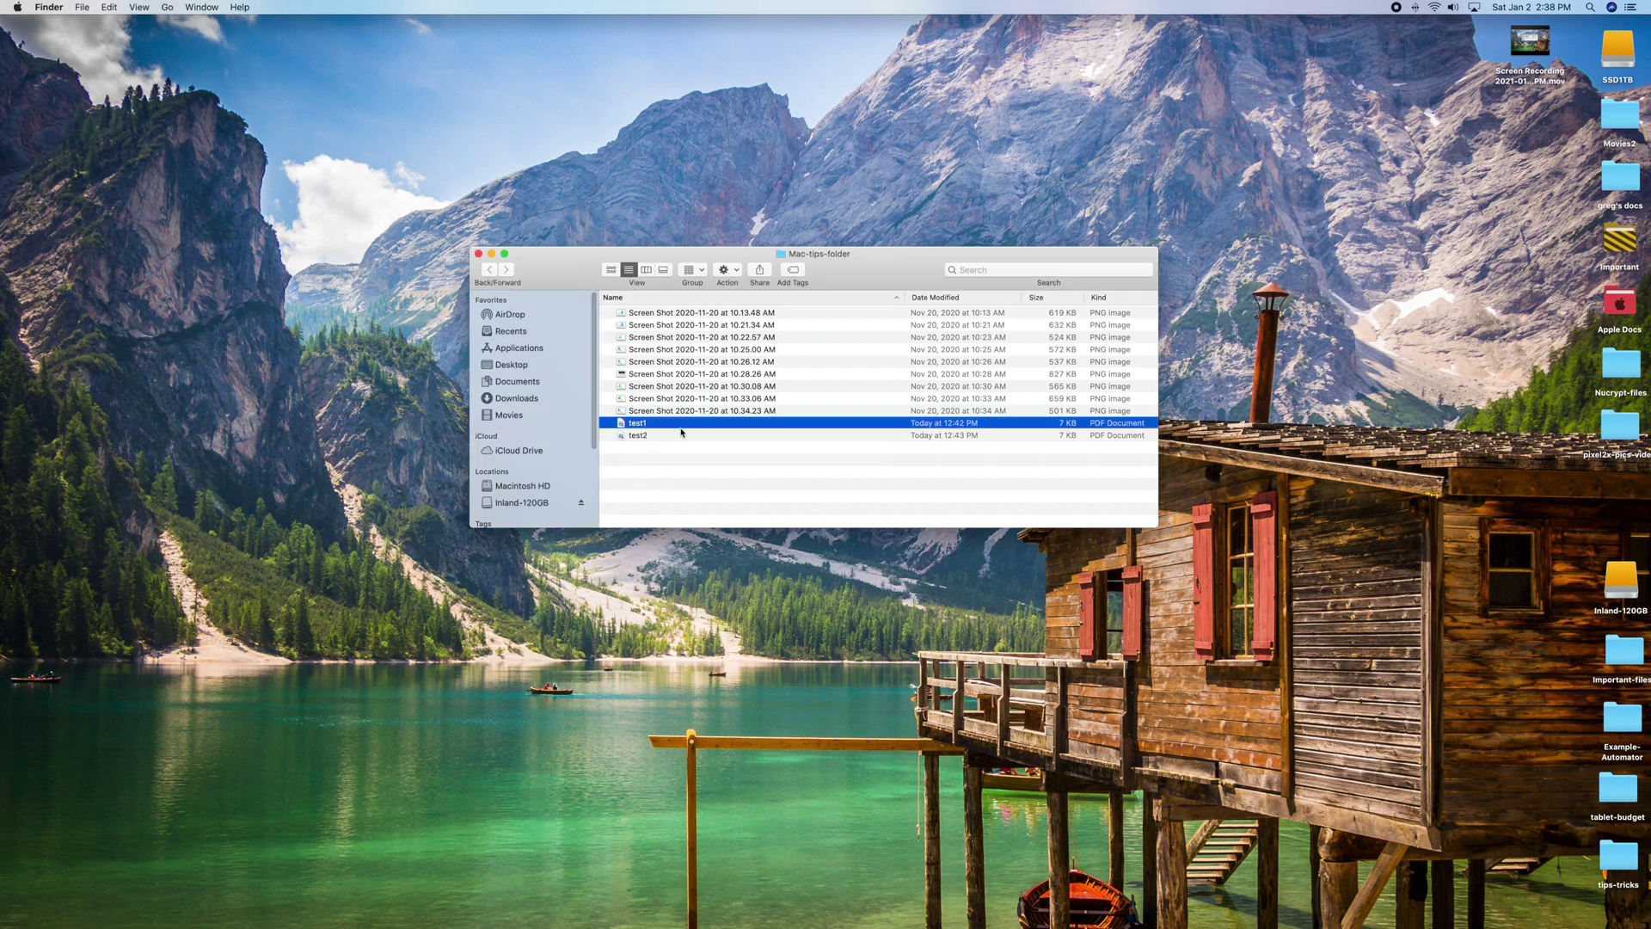
{"action": "right_click", "coordinate": [650, 422]}
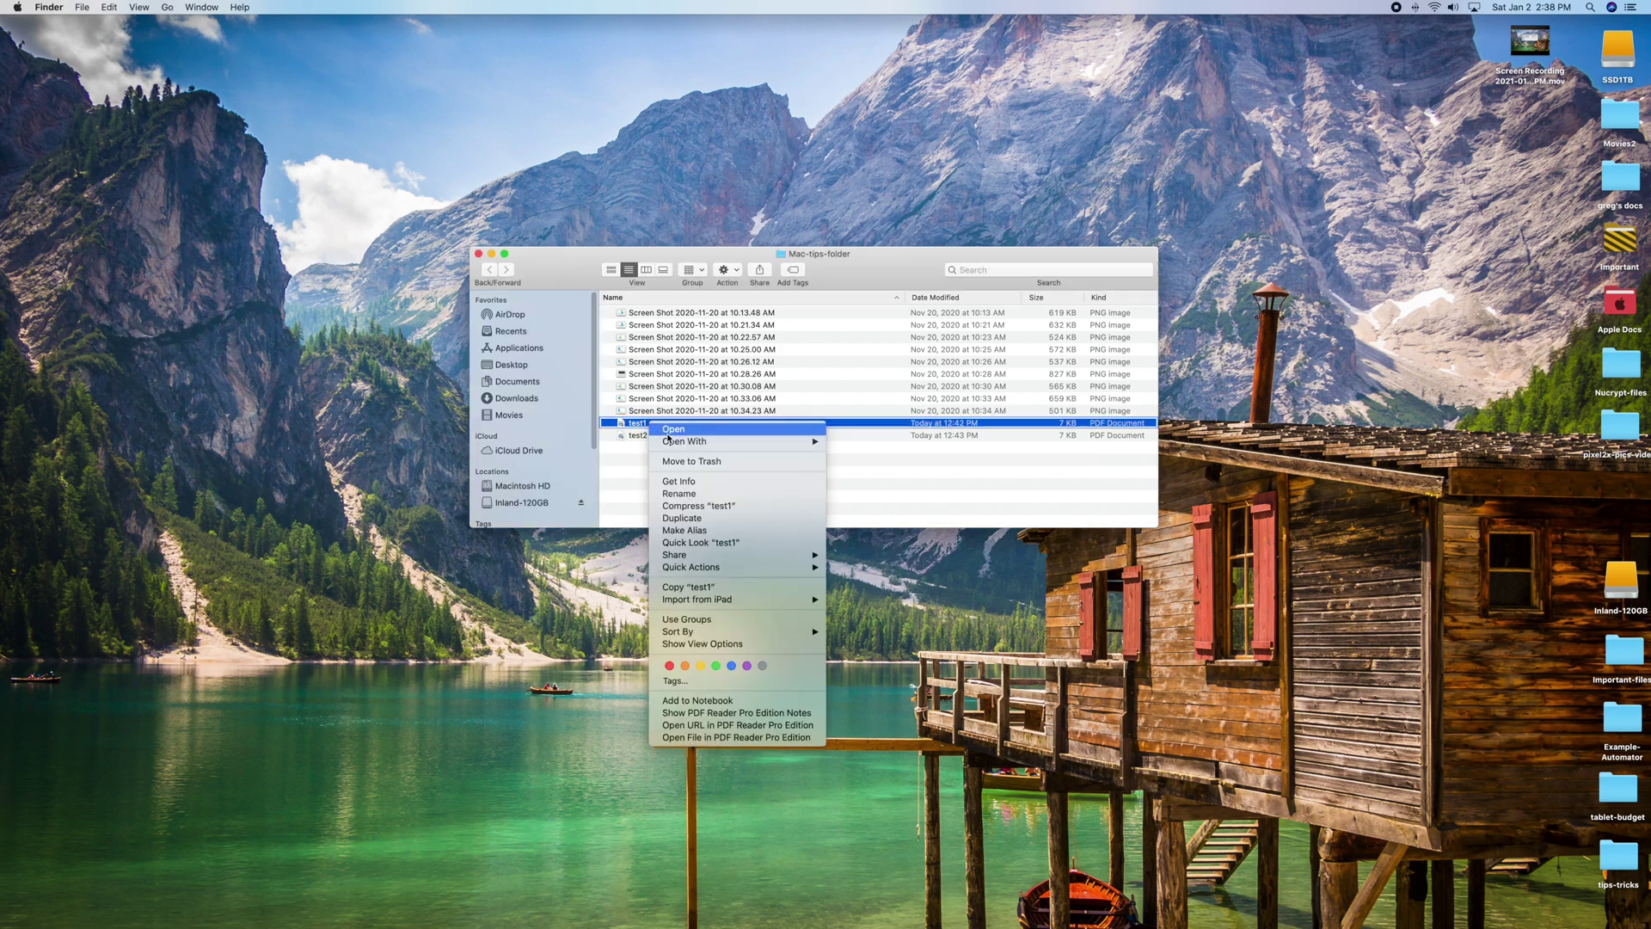
{"action": "left_click", "coordinate": [676, 487]}
{"action": "left_click_drag", "start_coordinate": [130, 34], "coordinate": [405, 106]}
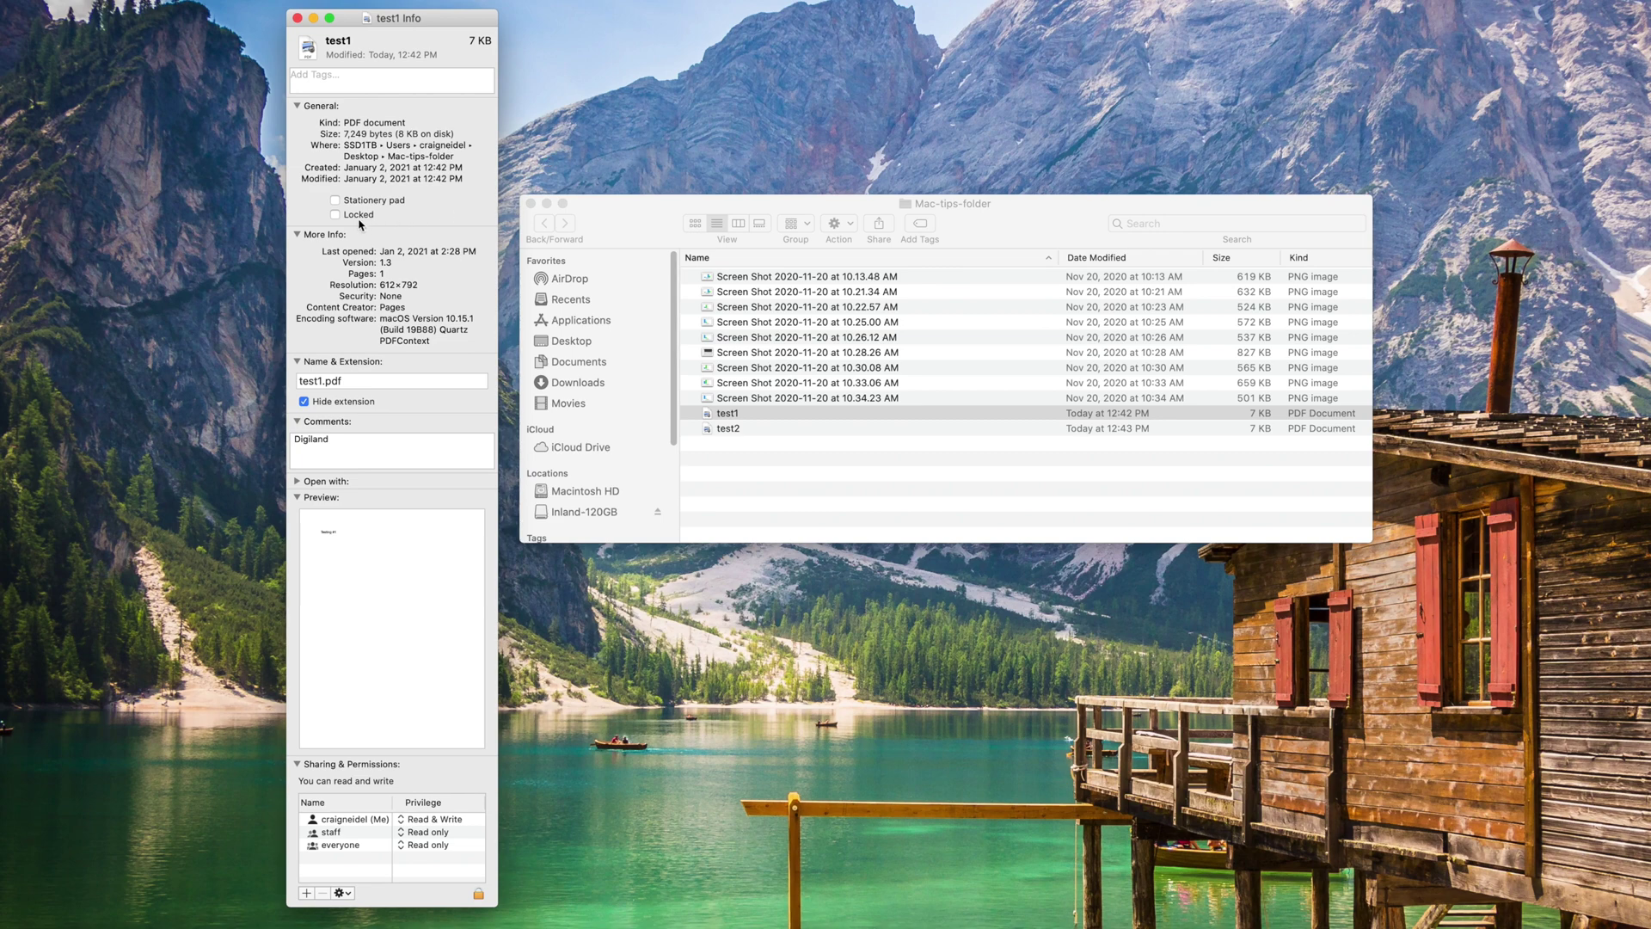
{"action": "left_click", "coordinate": [336, 218]}
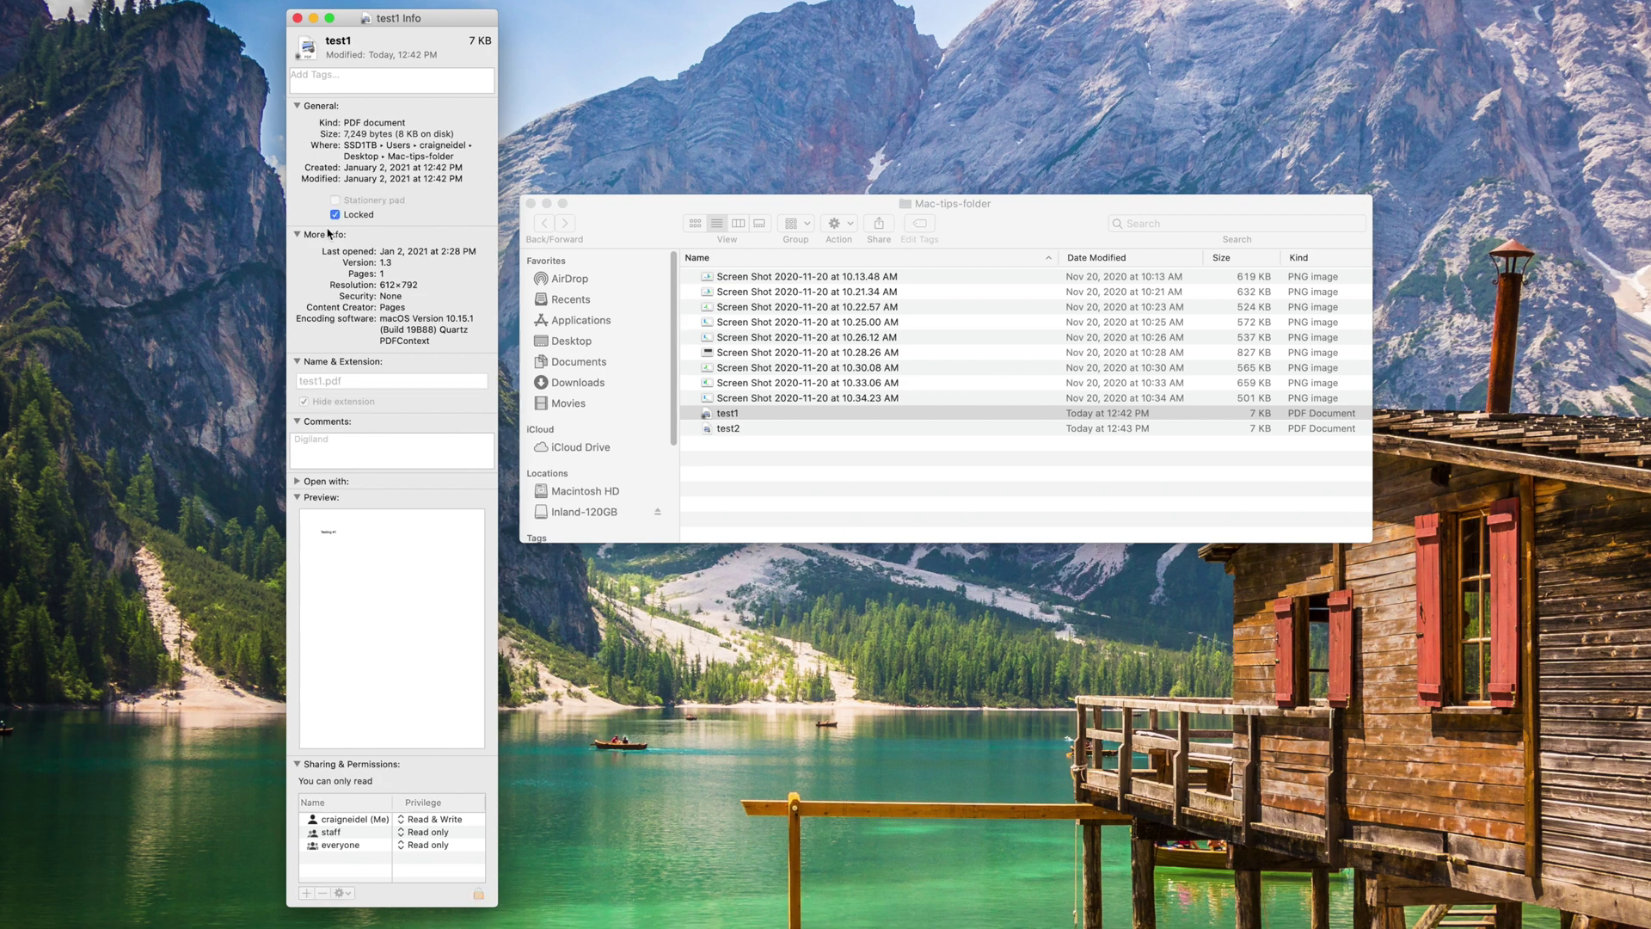
{"action": "left_click", "coordinate": [298, 19]}
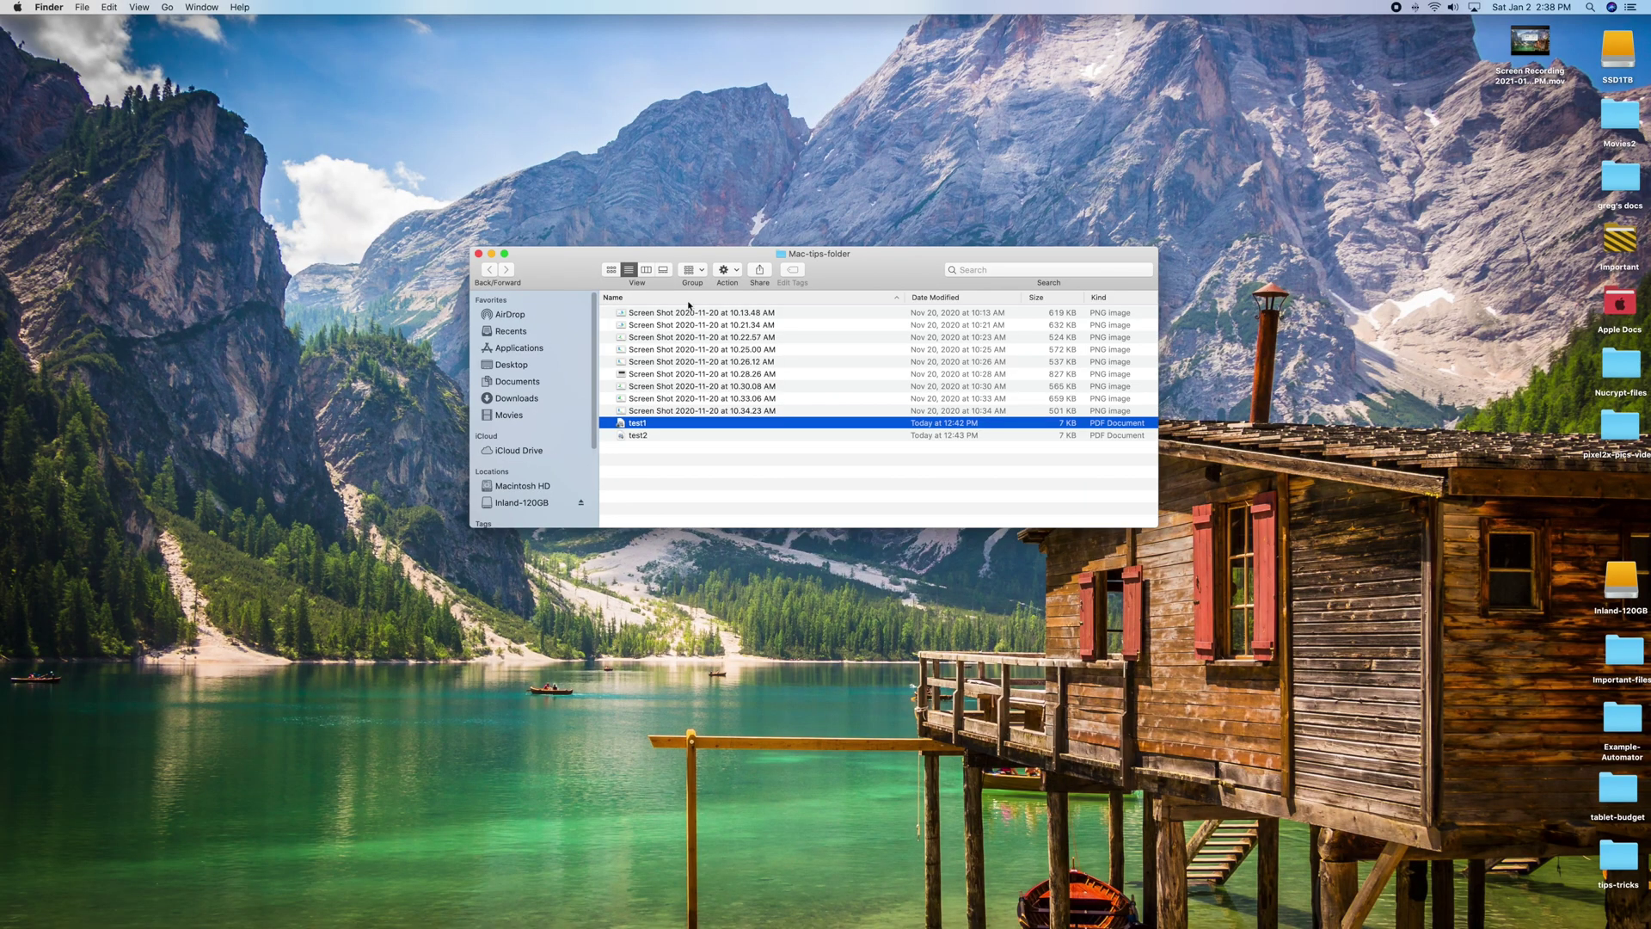
Step: Try to move the locked test1 file to the Trash, then stop the operation
{"action": "left_click_drag", "start_coordinate": [844, 271], "coordinate": [866, 153]}
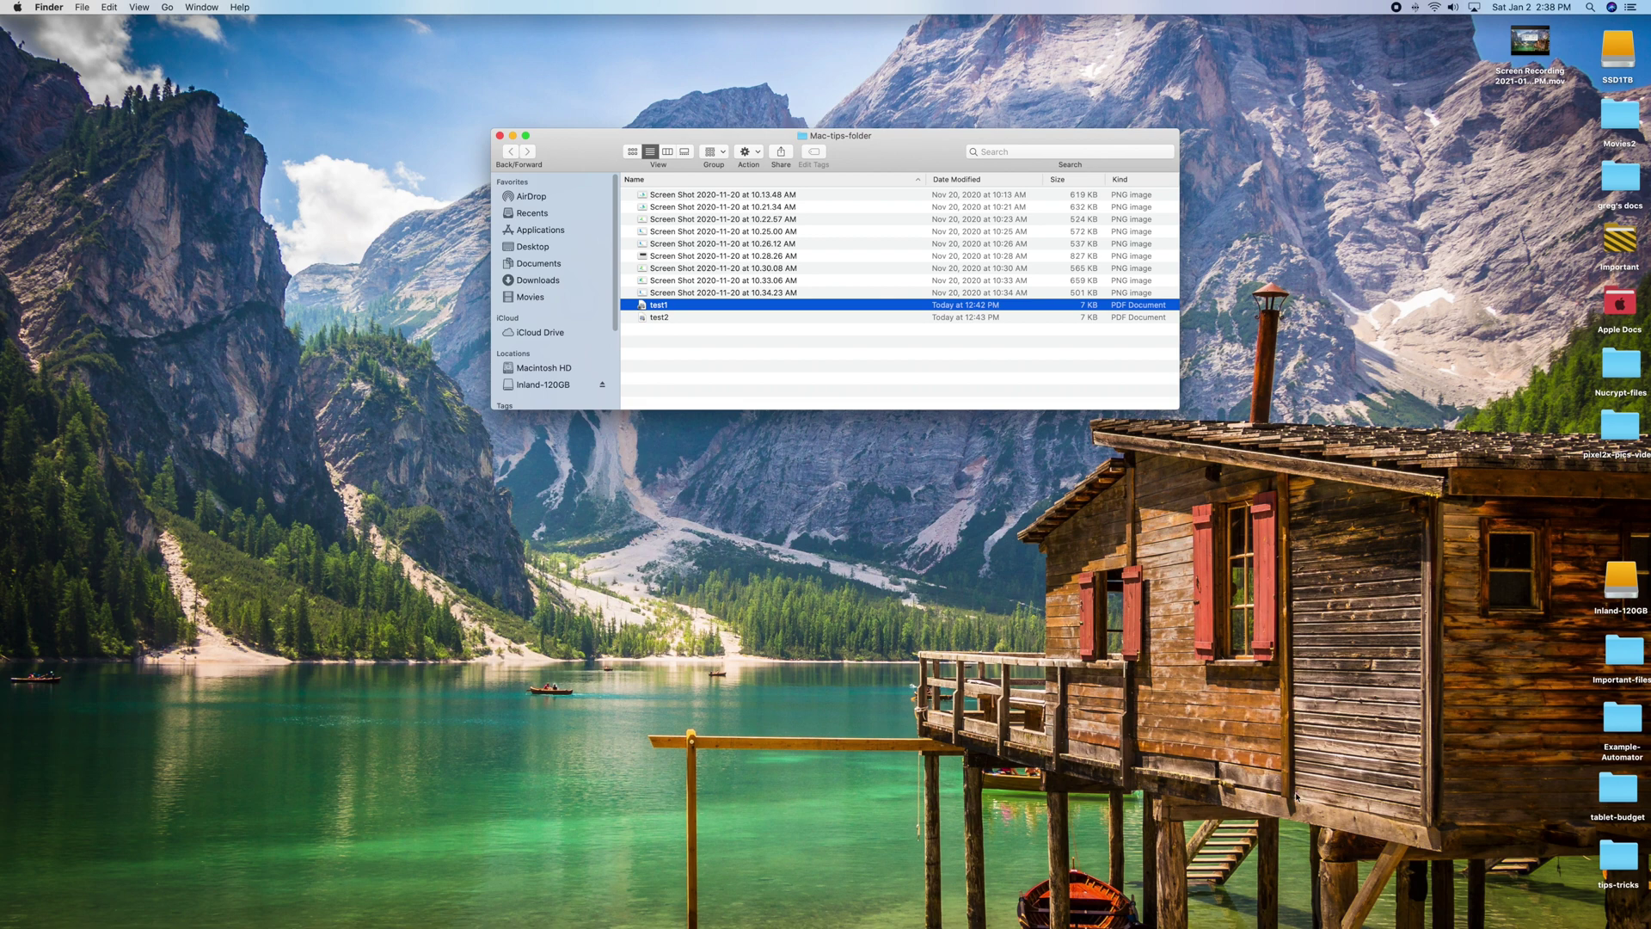
{"action": "left_click_drag", "start_coordinate": [904, 140], "coordinate": [812, 142]}
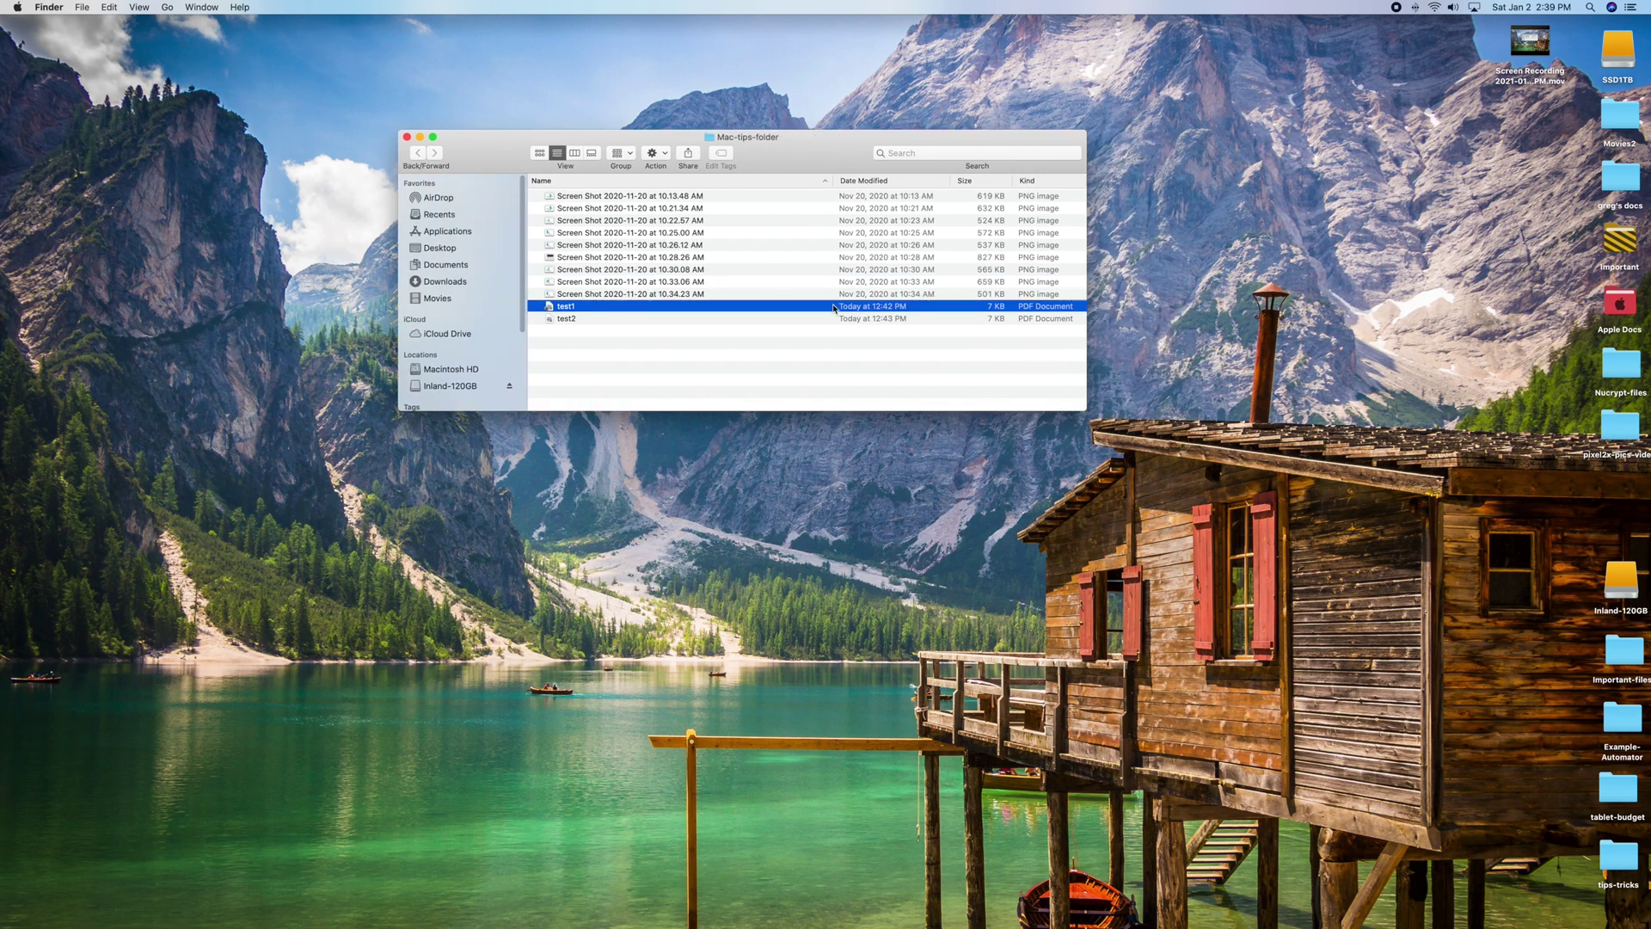
{"action": "mouse_move", "coordinate": [1040, 924]}
{"action": "left_click_drag", "start_coordinate": [567, 311], "coordinate": [1352, 920]}
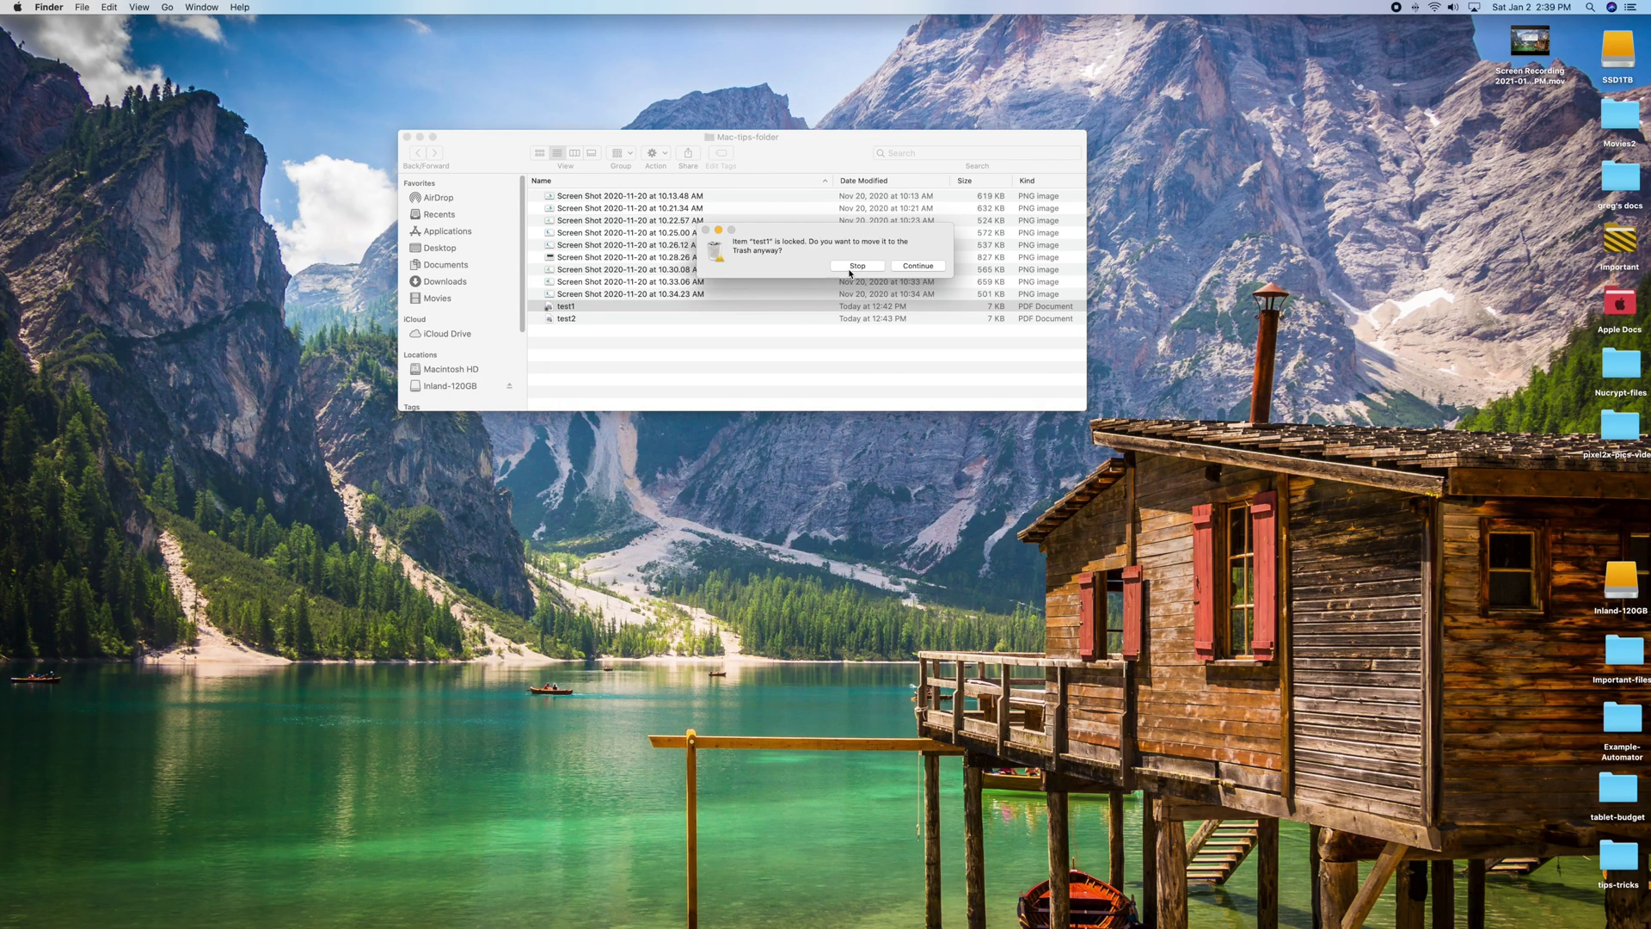
{"action": "left_click", "coordinate": [857, 266]}
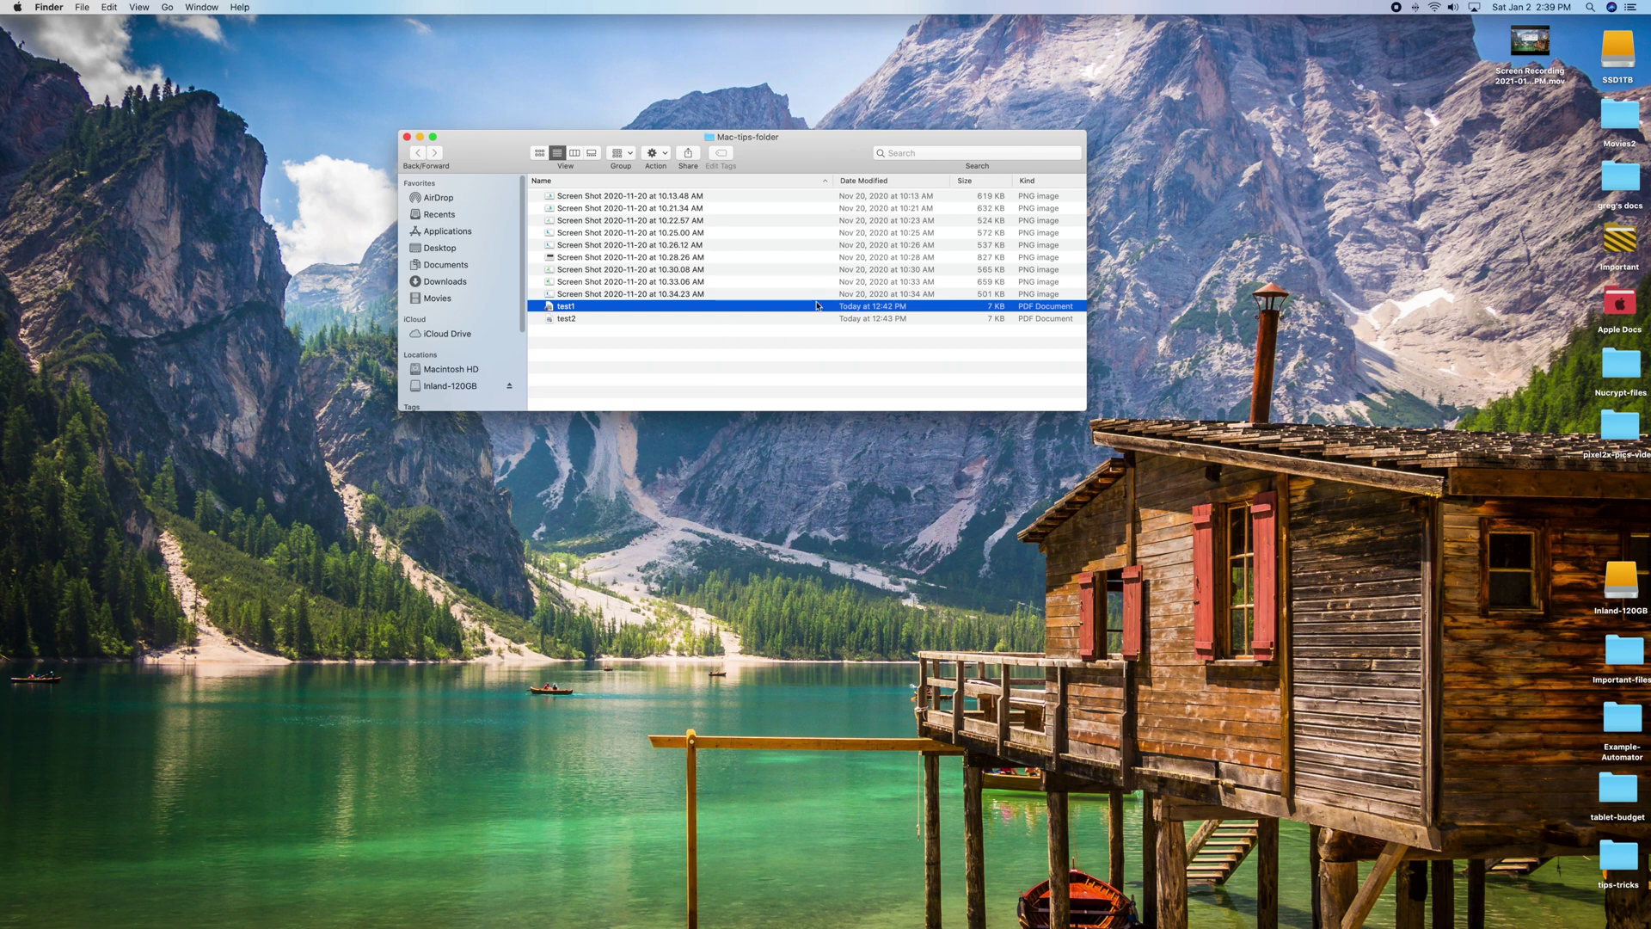
Step: Unlock the test1 PDF in its file info and close the info window
{"action": "right_click", "coordinate": [591, 309]}
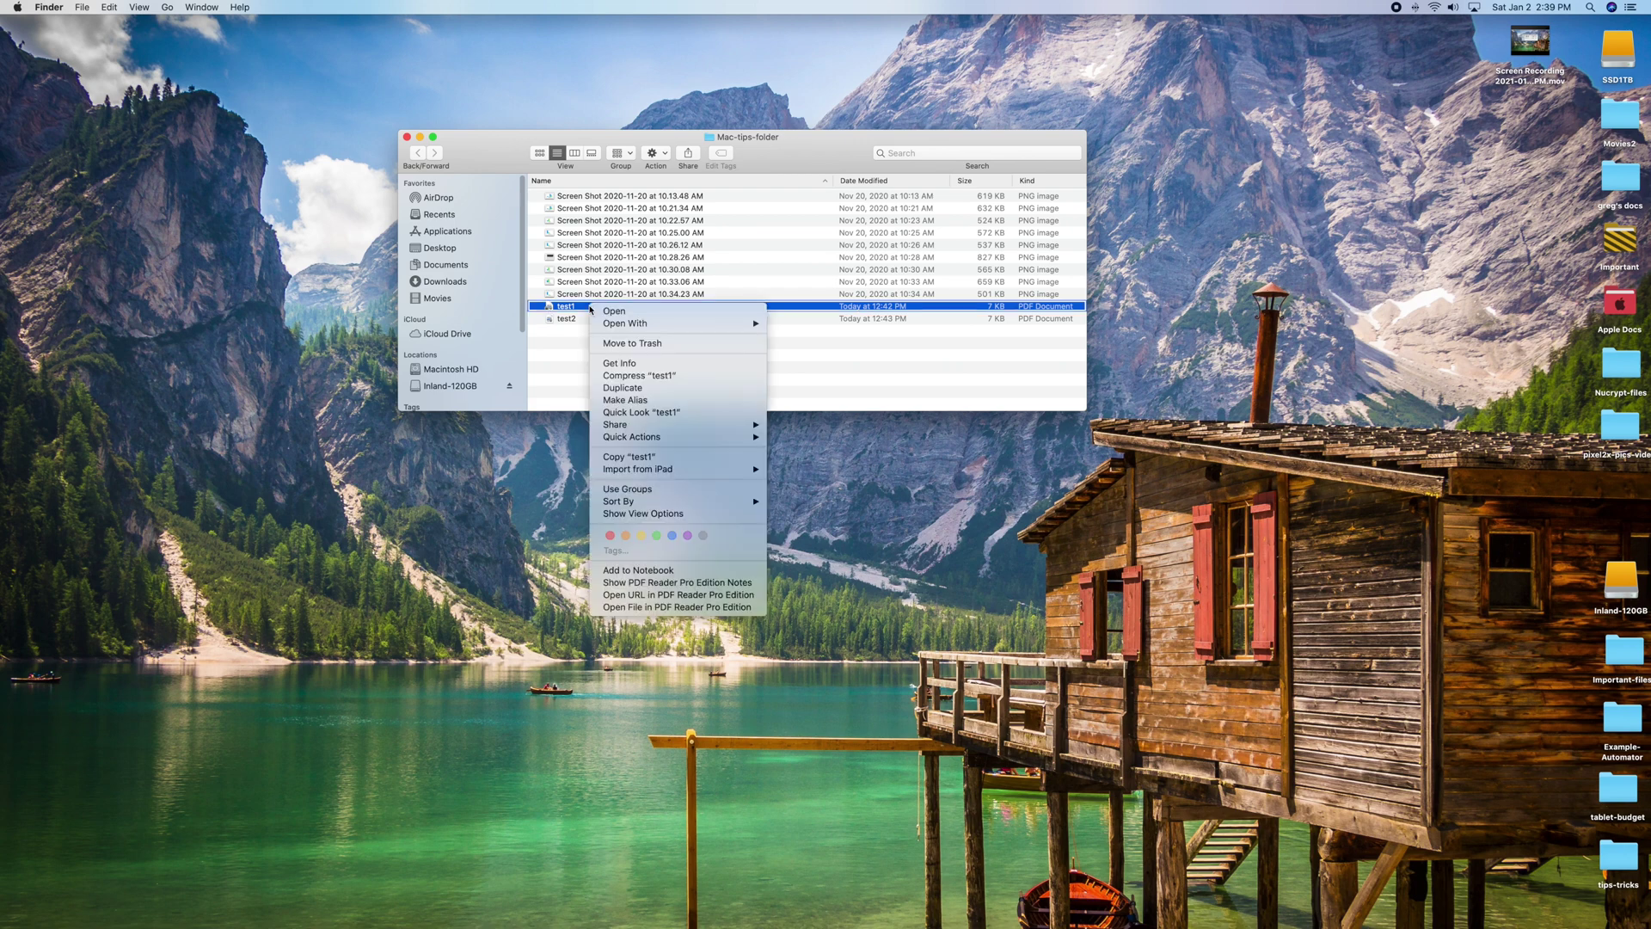
{"action": "left_click", "coordinate": [625, 362]}
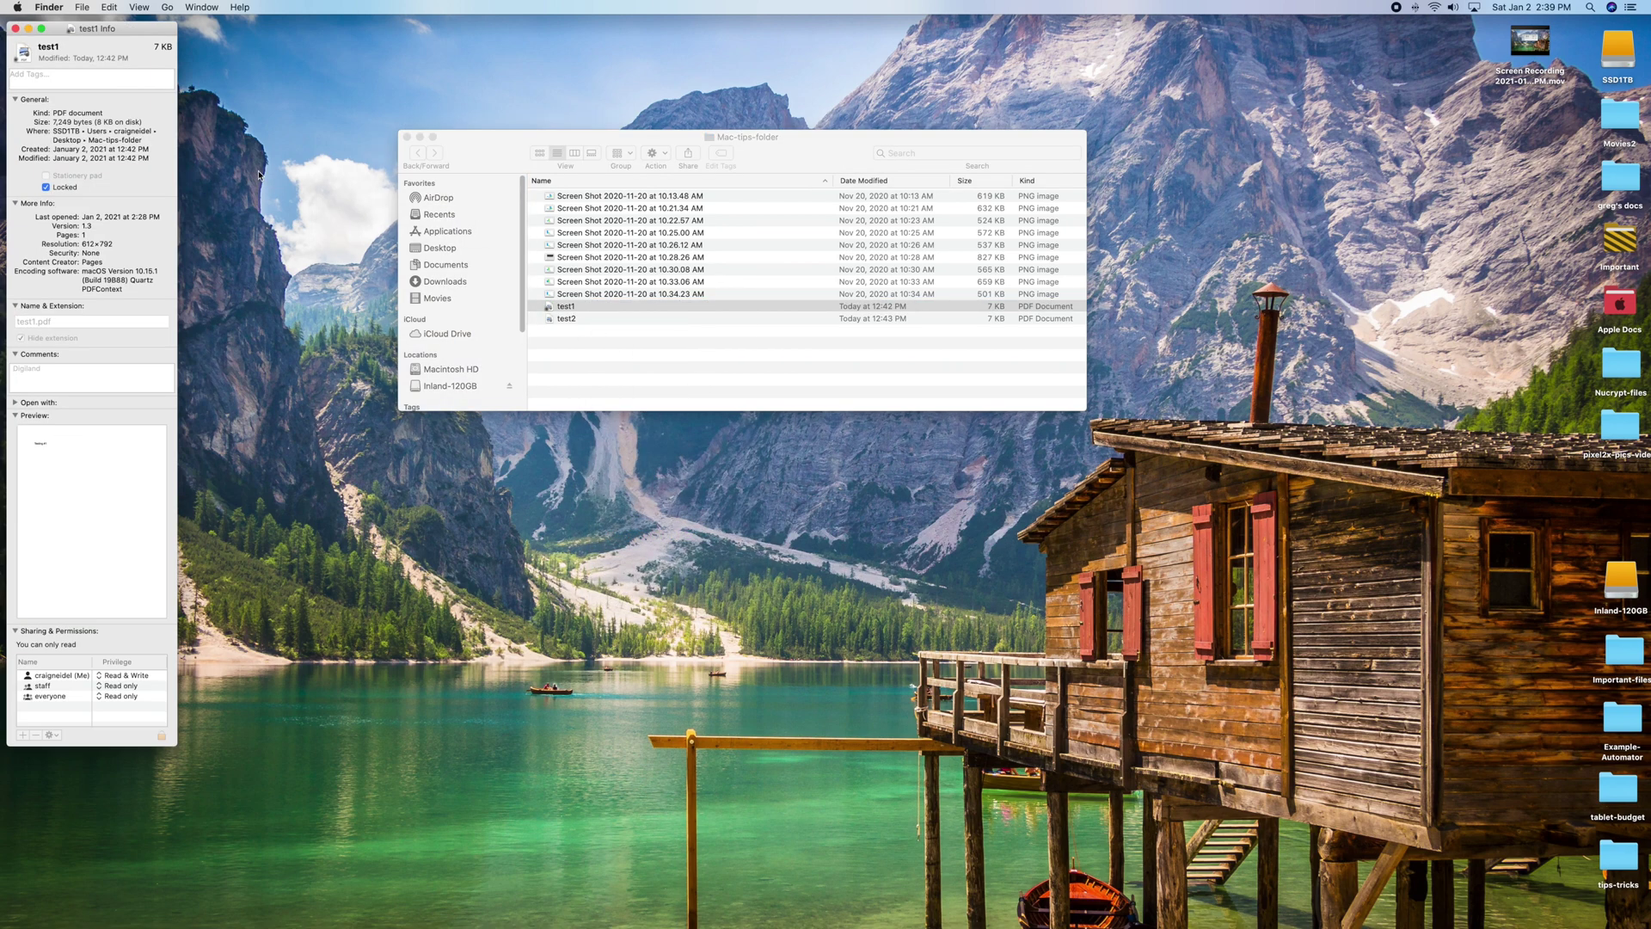
{"action": "left_click", "coordinate": [47, 188]}
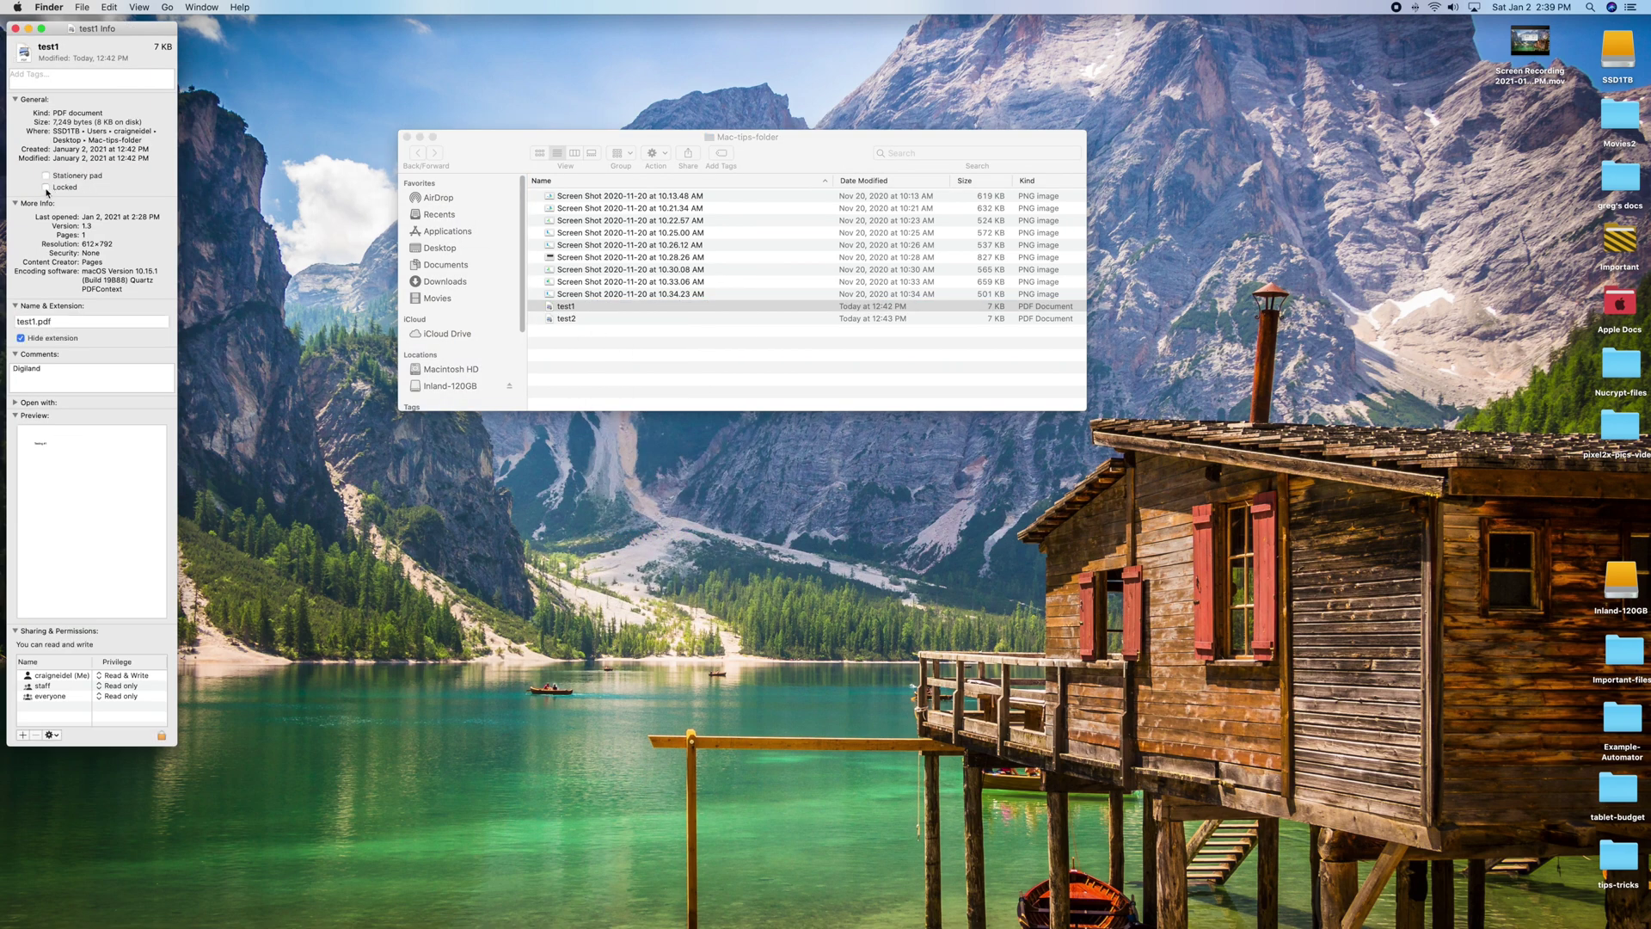
{"action": "left_click", "coordinate": [15, 29]}
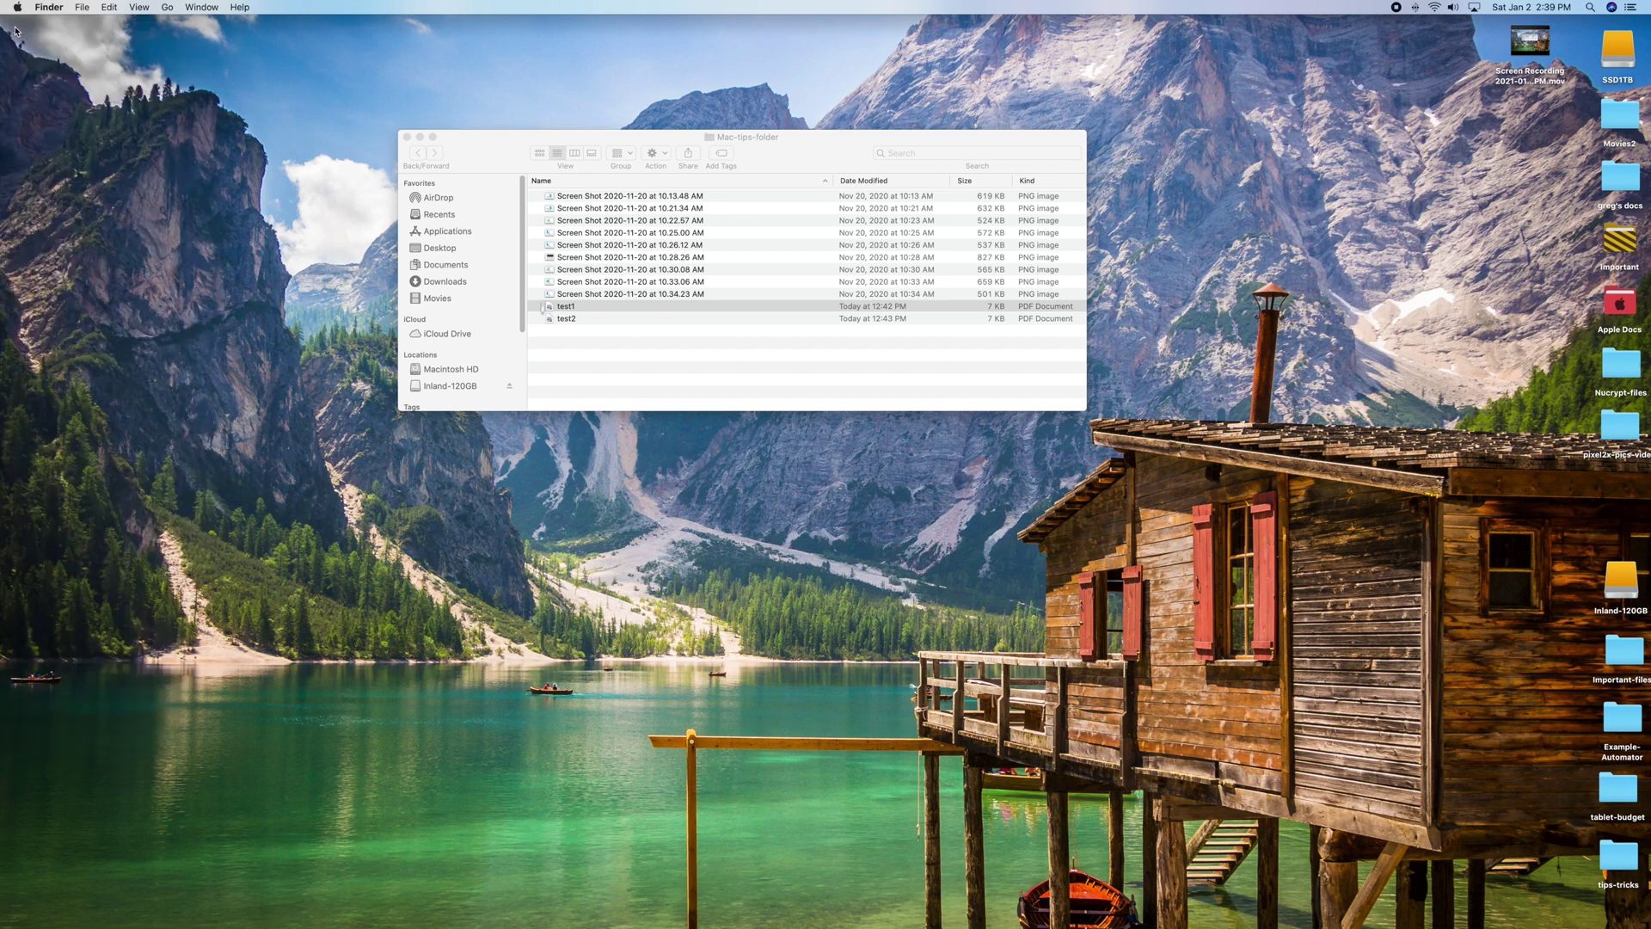
Step: Move the unlocked test1 file from Mac-tips-folder to the Trash
{"action": "left_click", "coordinate": [849, 481]}
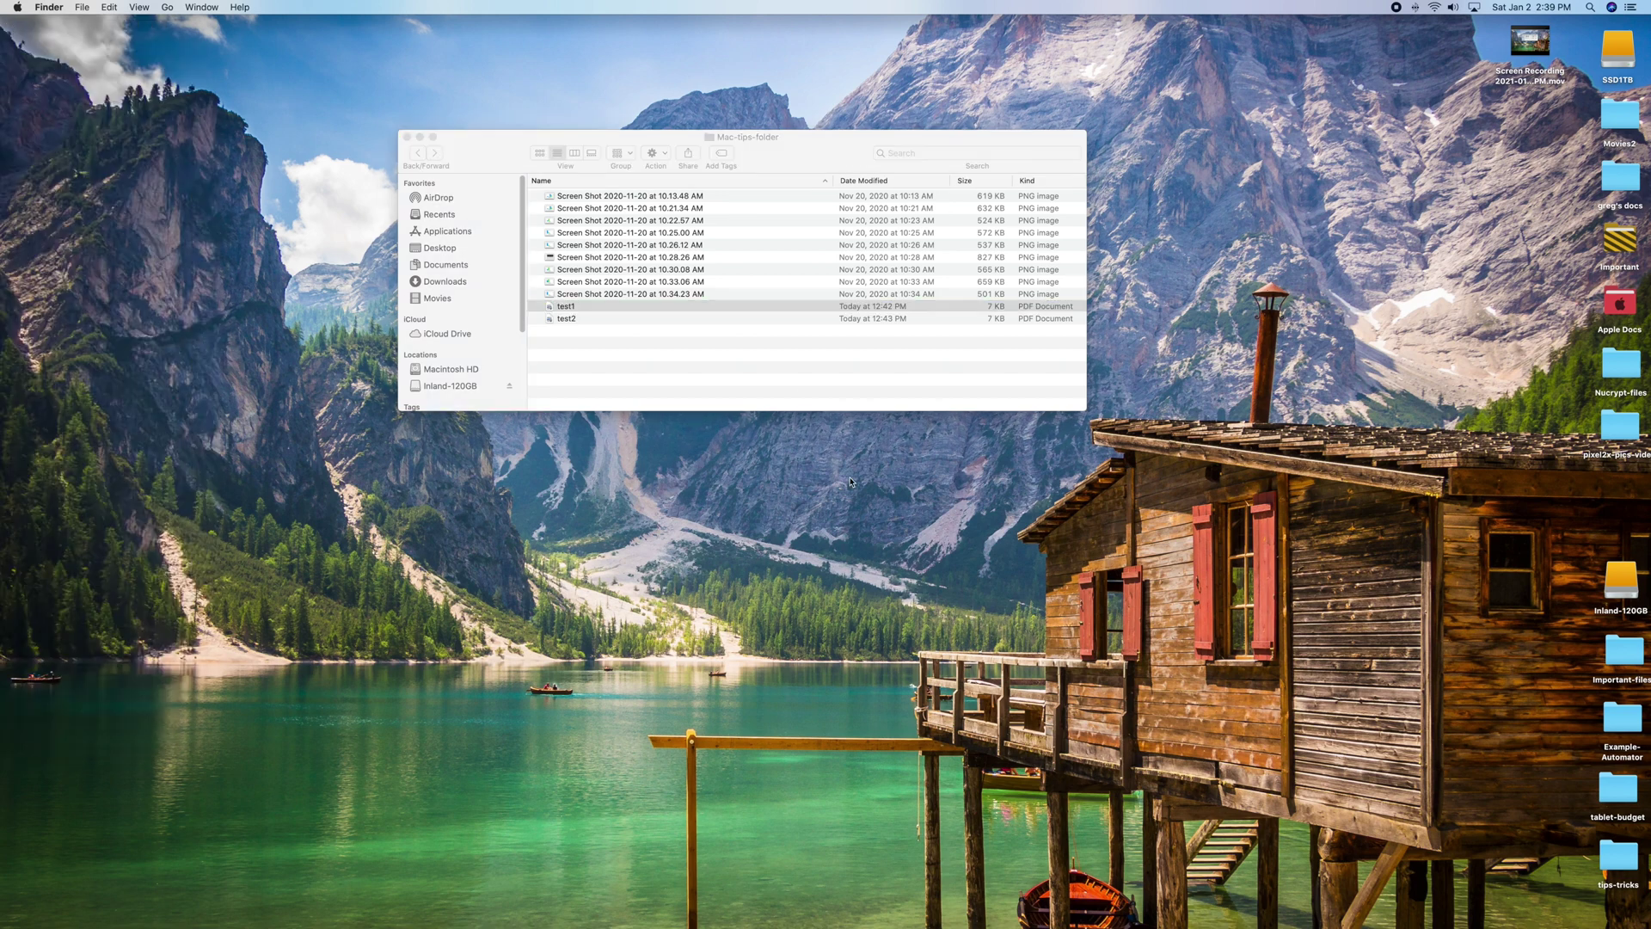
{"action": "left_click", "coordinate": [576, 311]}
{"action": "left_click_drag", "start_coordinate": [615, 311], "coordinate": [1347, 902]}
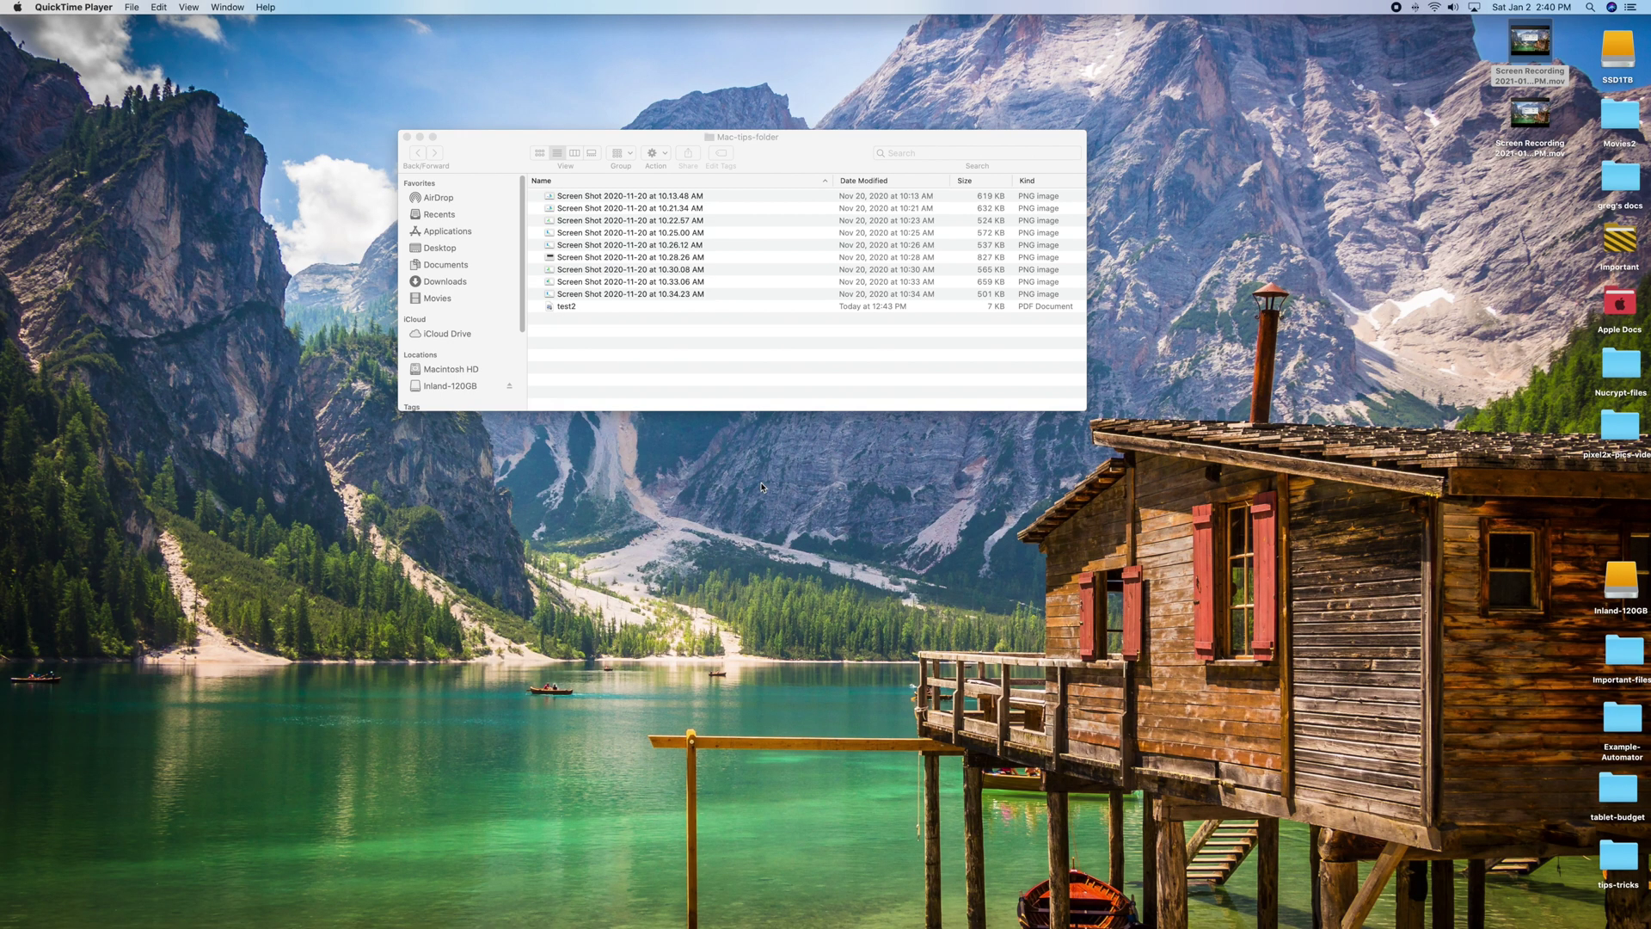
Step: Turn on the Stationery pad option in the file info of the test2 PDF and close the info window
{"action": "left_click", "coordinate": [573, 310]}
{"action": "left_click", "coordinate": [569, 308]}
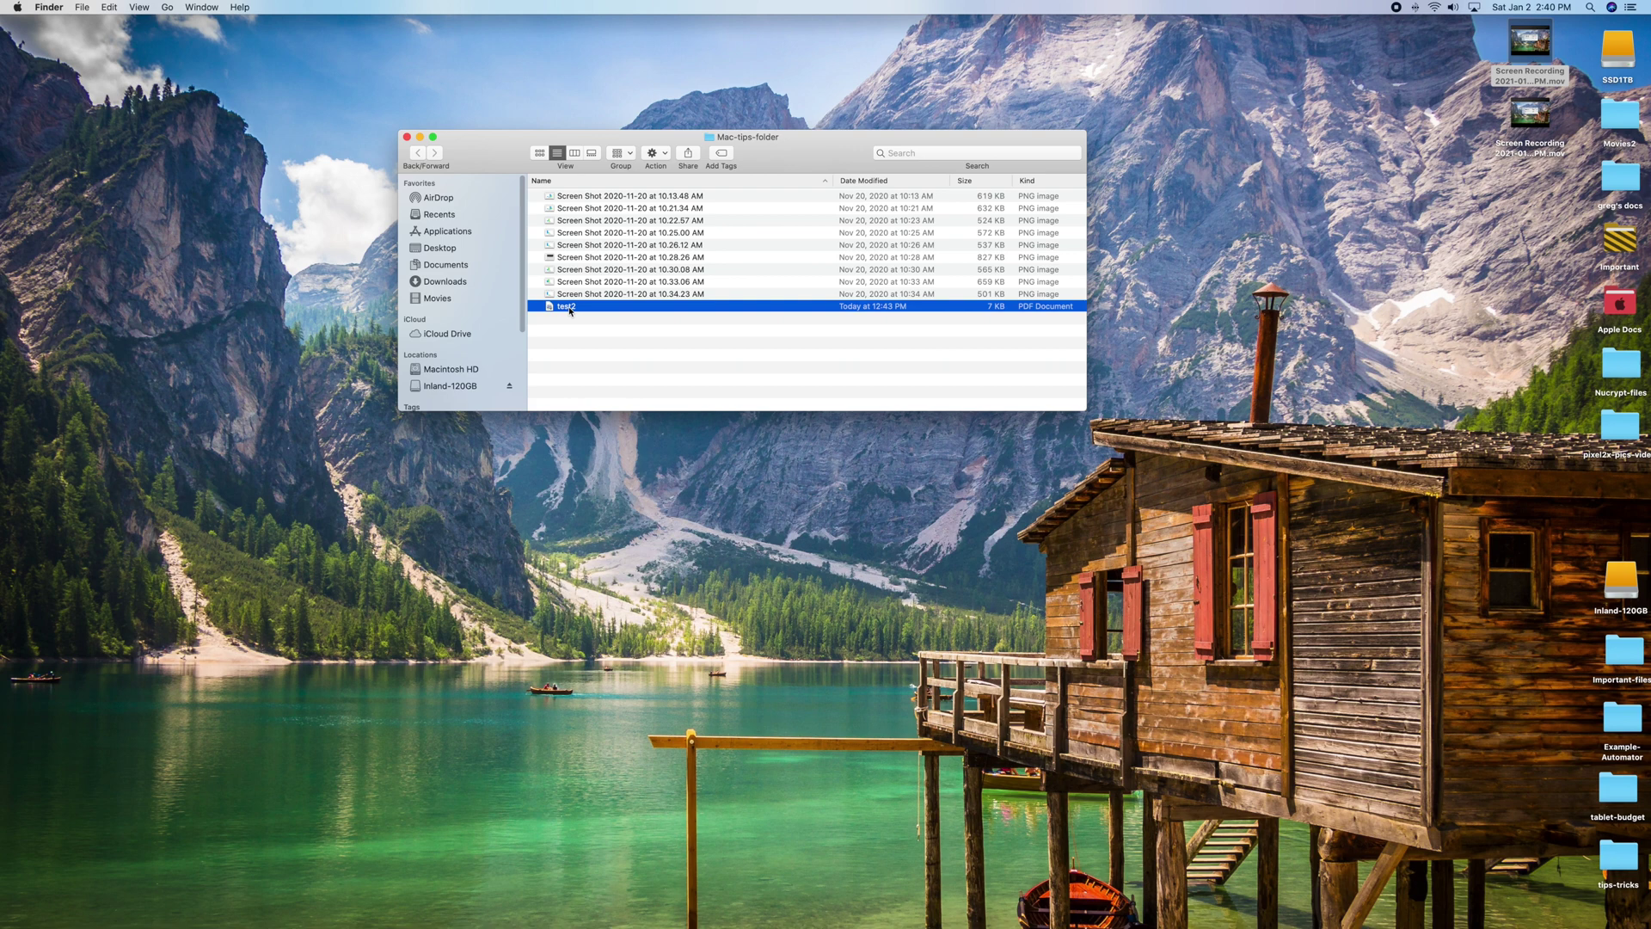
{"action": "right_click", "coordinate": [570, 309]}
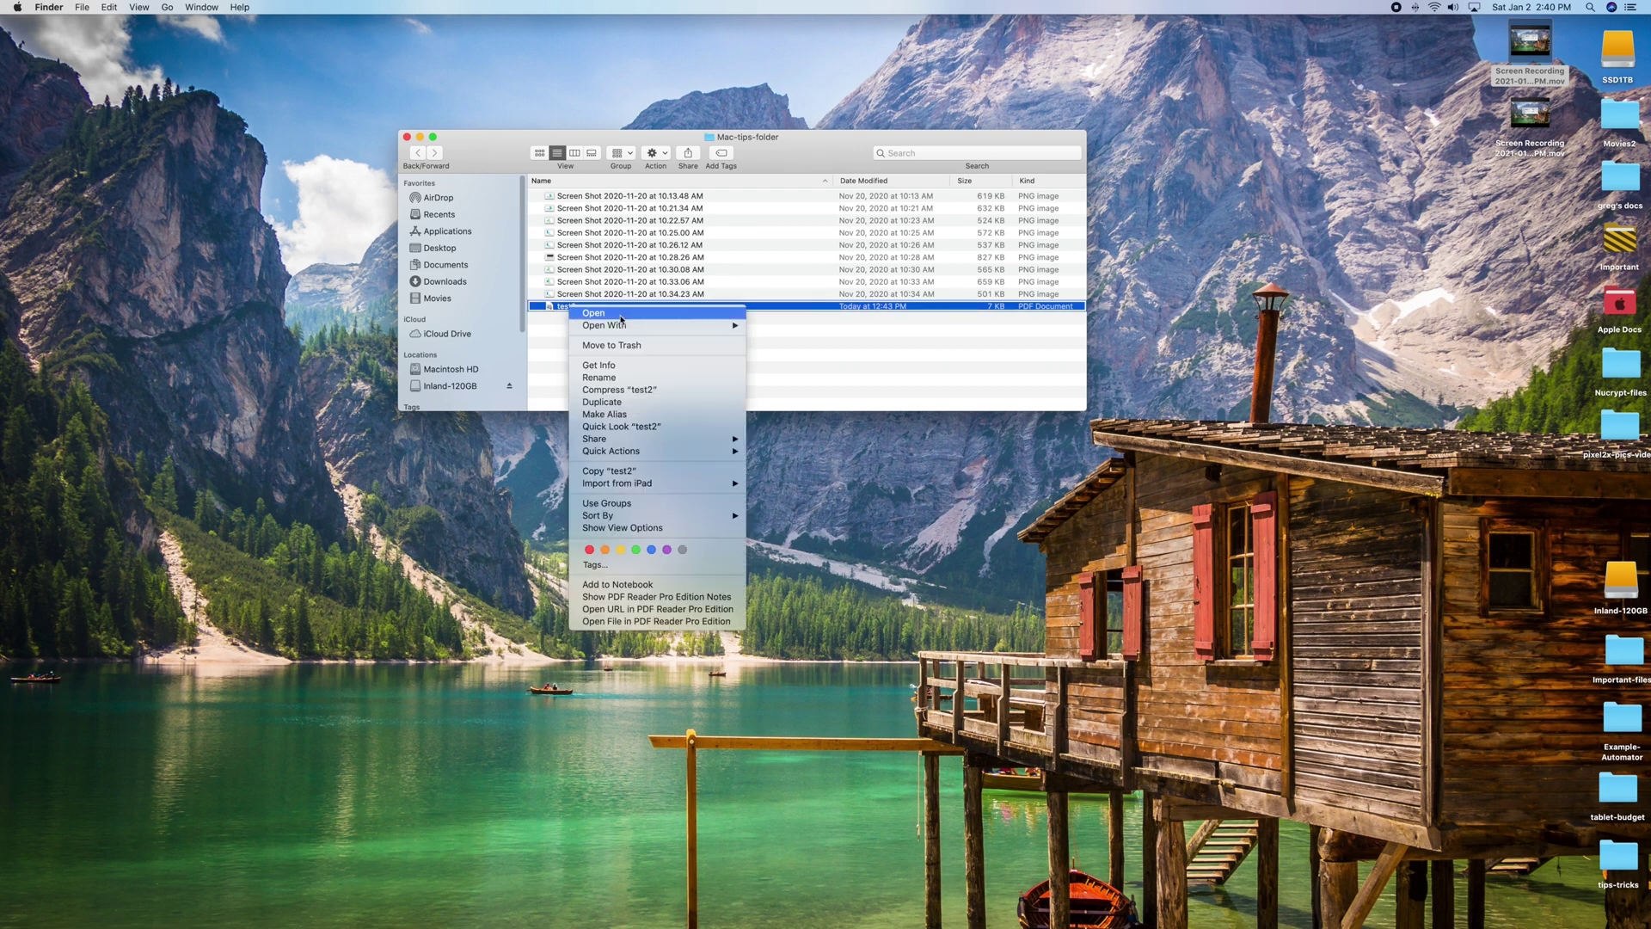
{"action": "key", "text": "Escape"}
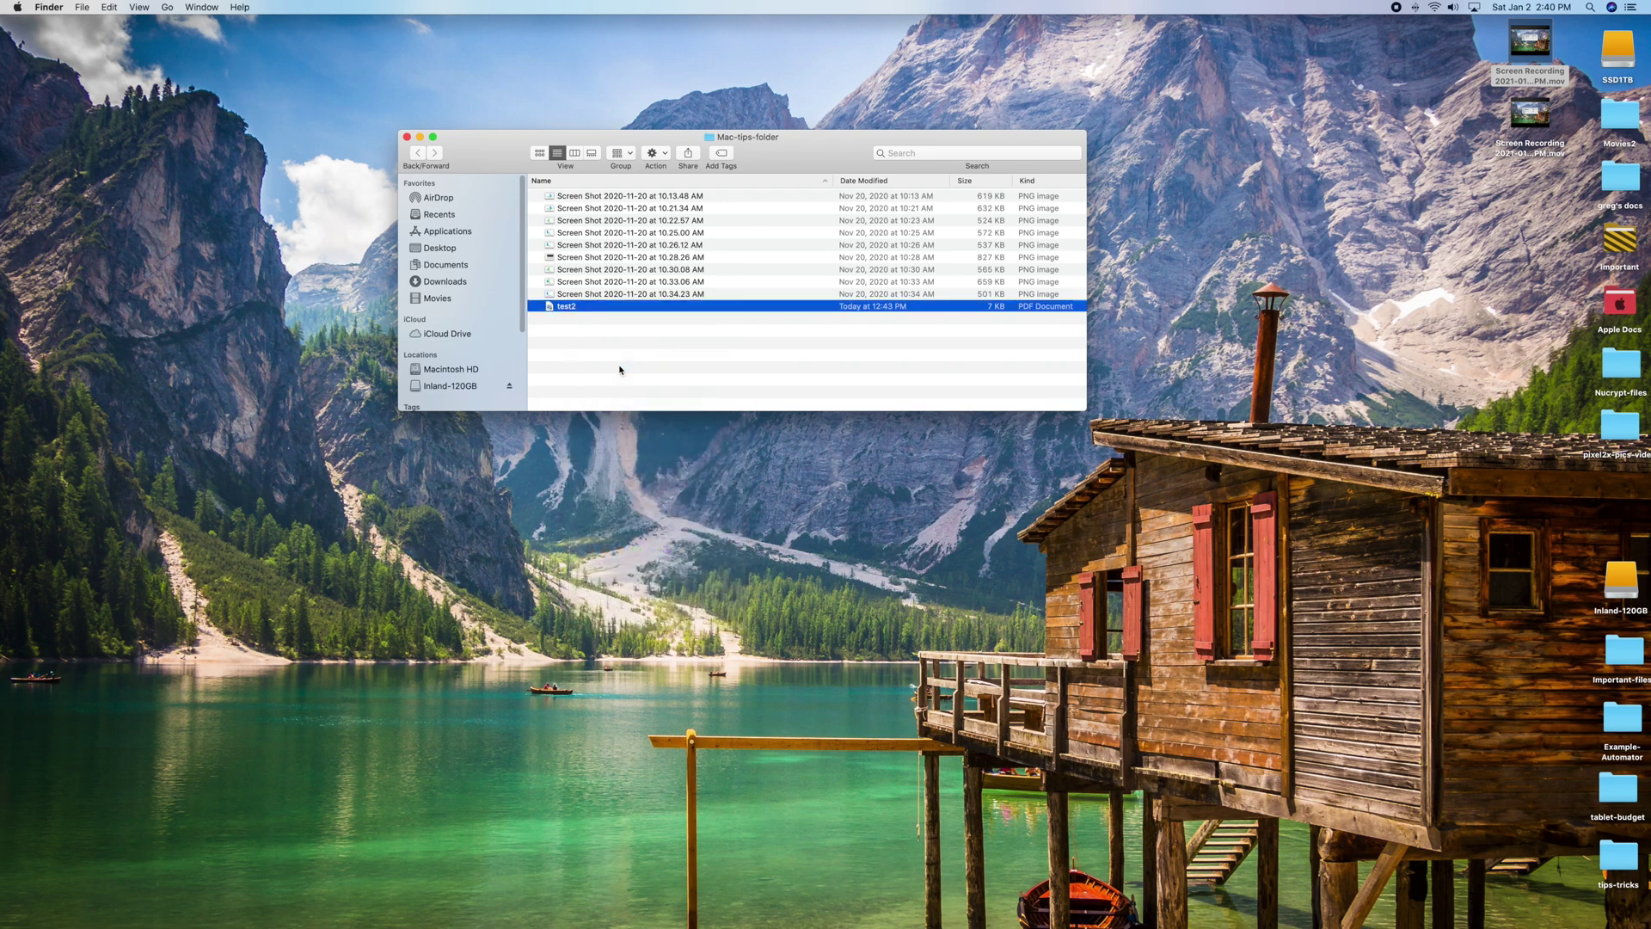
{"action": "left_click_drag", "start_coordinate": [150, 29], "coordinate": [367, 56]}
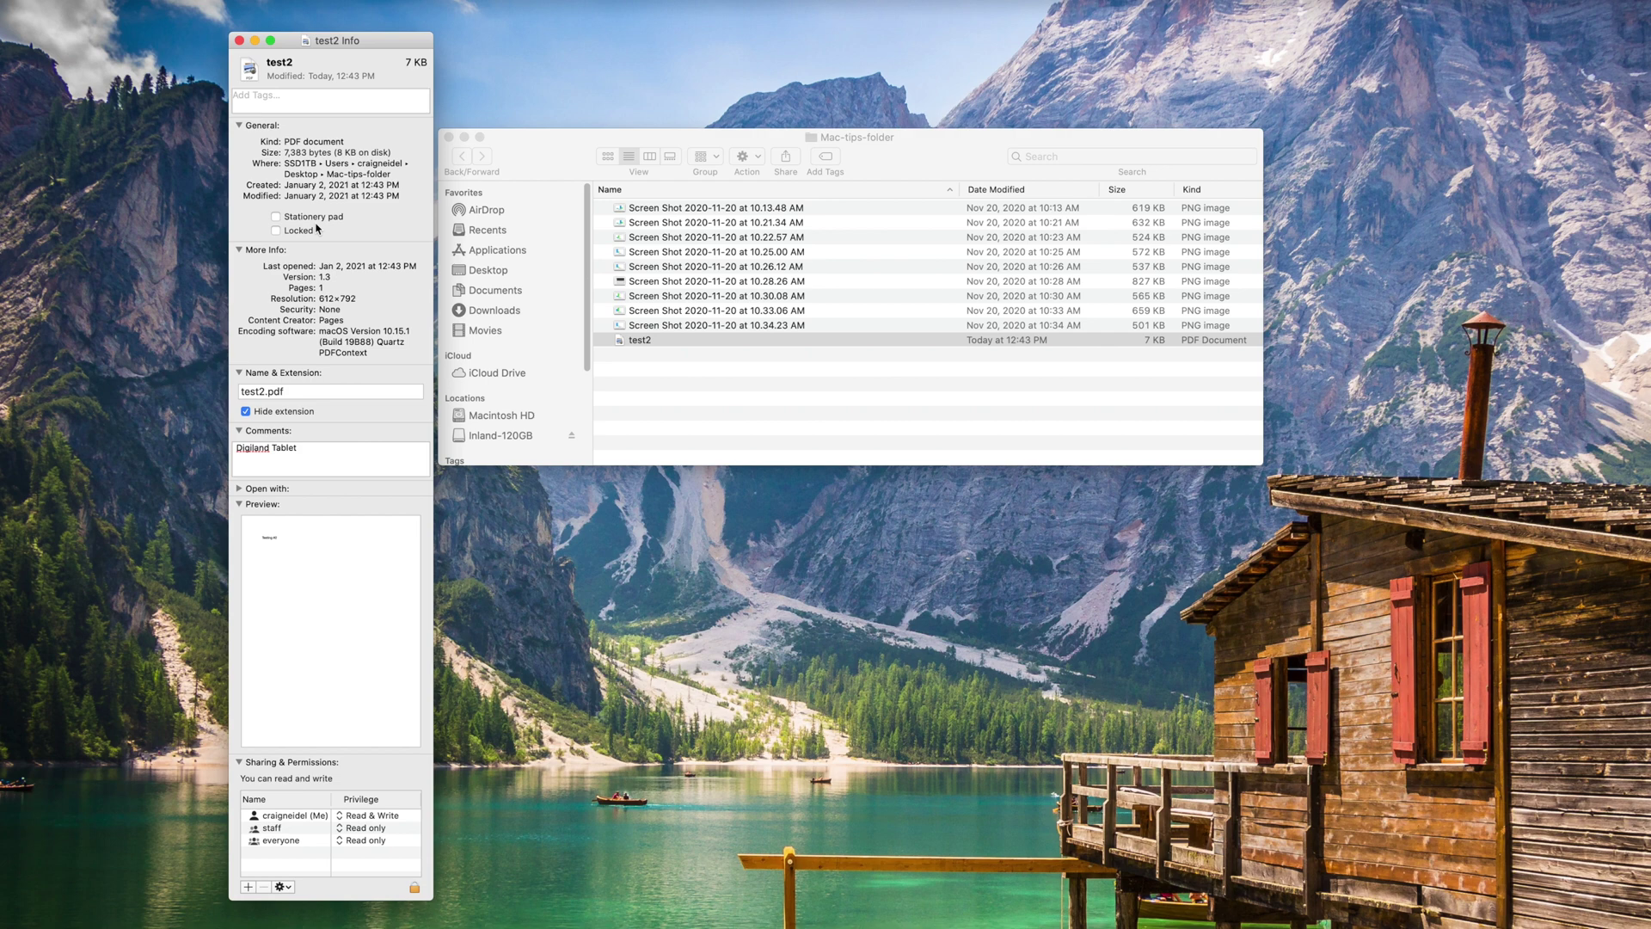
{"action": "left_click", "coordinate": [275, 218]}
{"action": "left_click", "coordinate": [240, 41]}
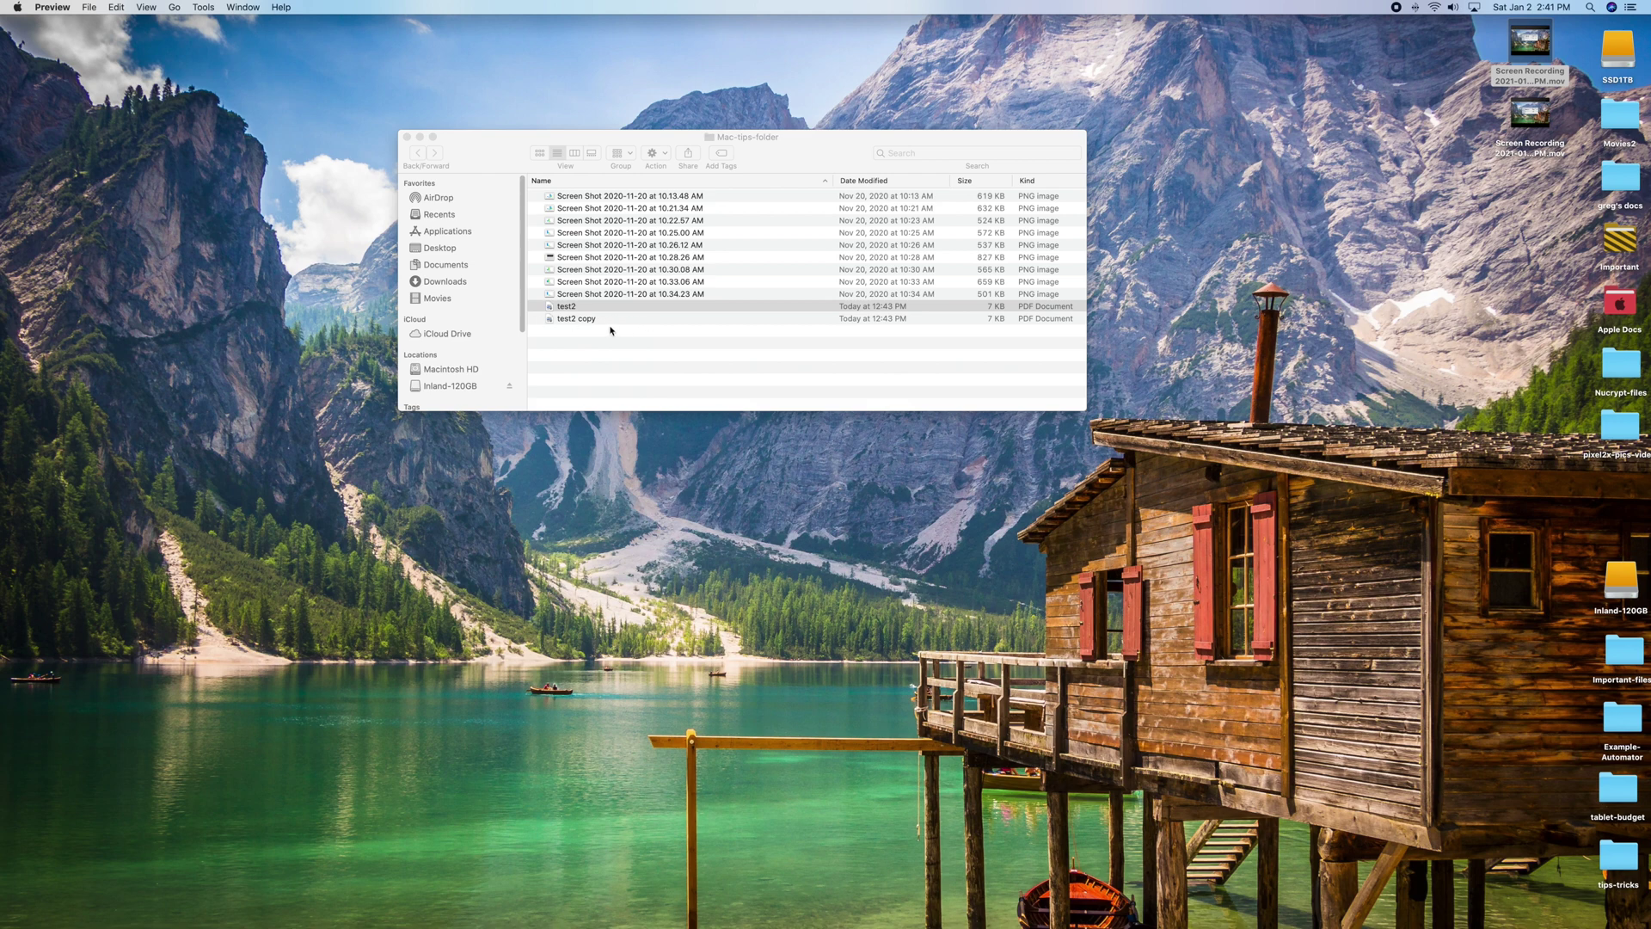
Step: Turn off the Stationery pad option in test2's file info, then open the test2 PDF in Preview
{"action": "right_click", "coordinate": [572, 311]}
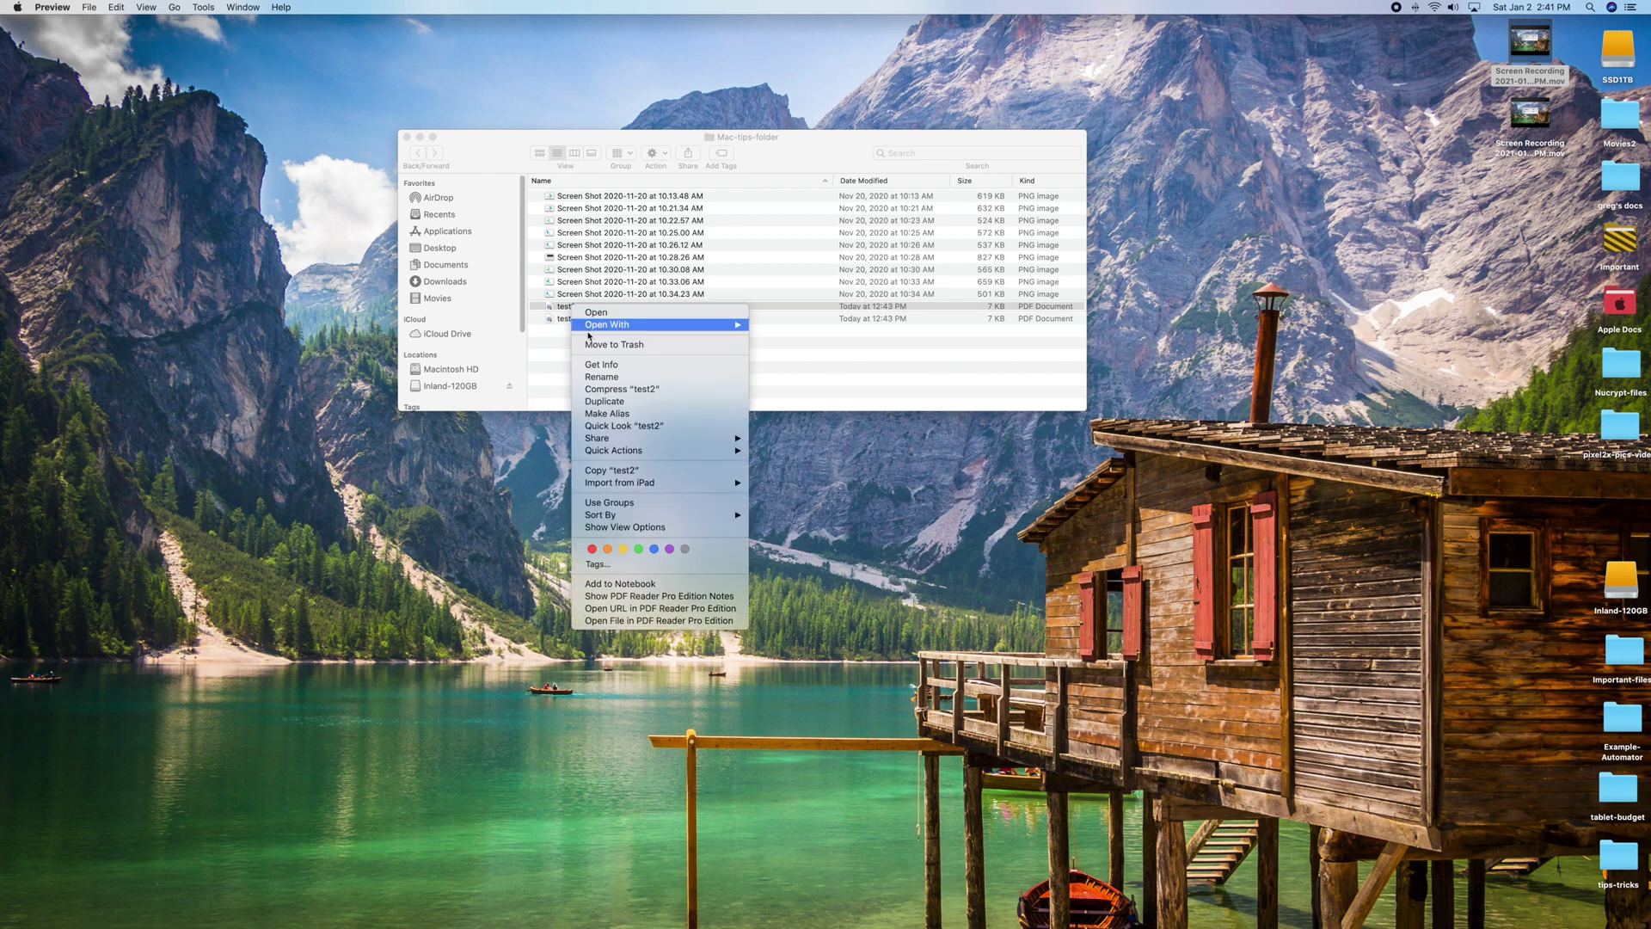
{"action": "left_click", "coordinate": [601, 364]}
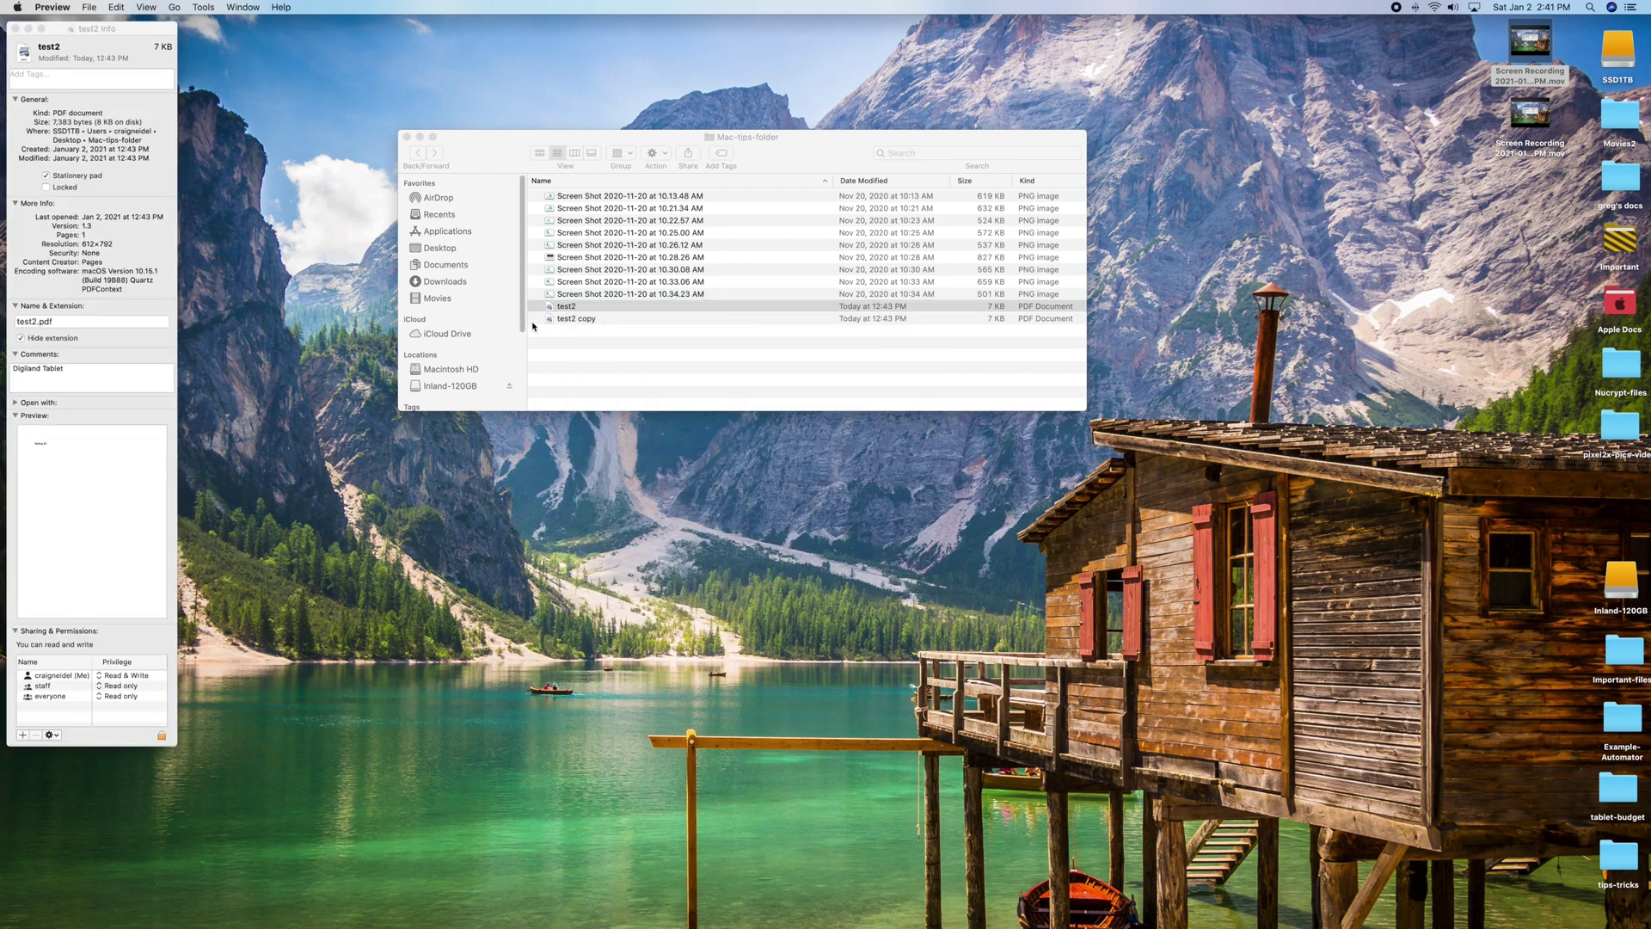
{"action": "left_click_drag", "start_coordinate": [145, 32], "coordinate": [368, 79]}
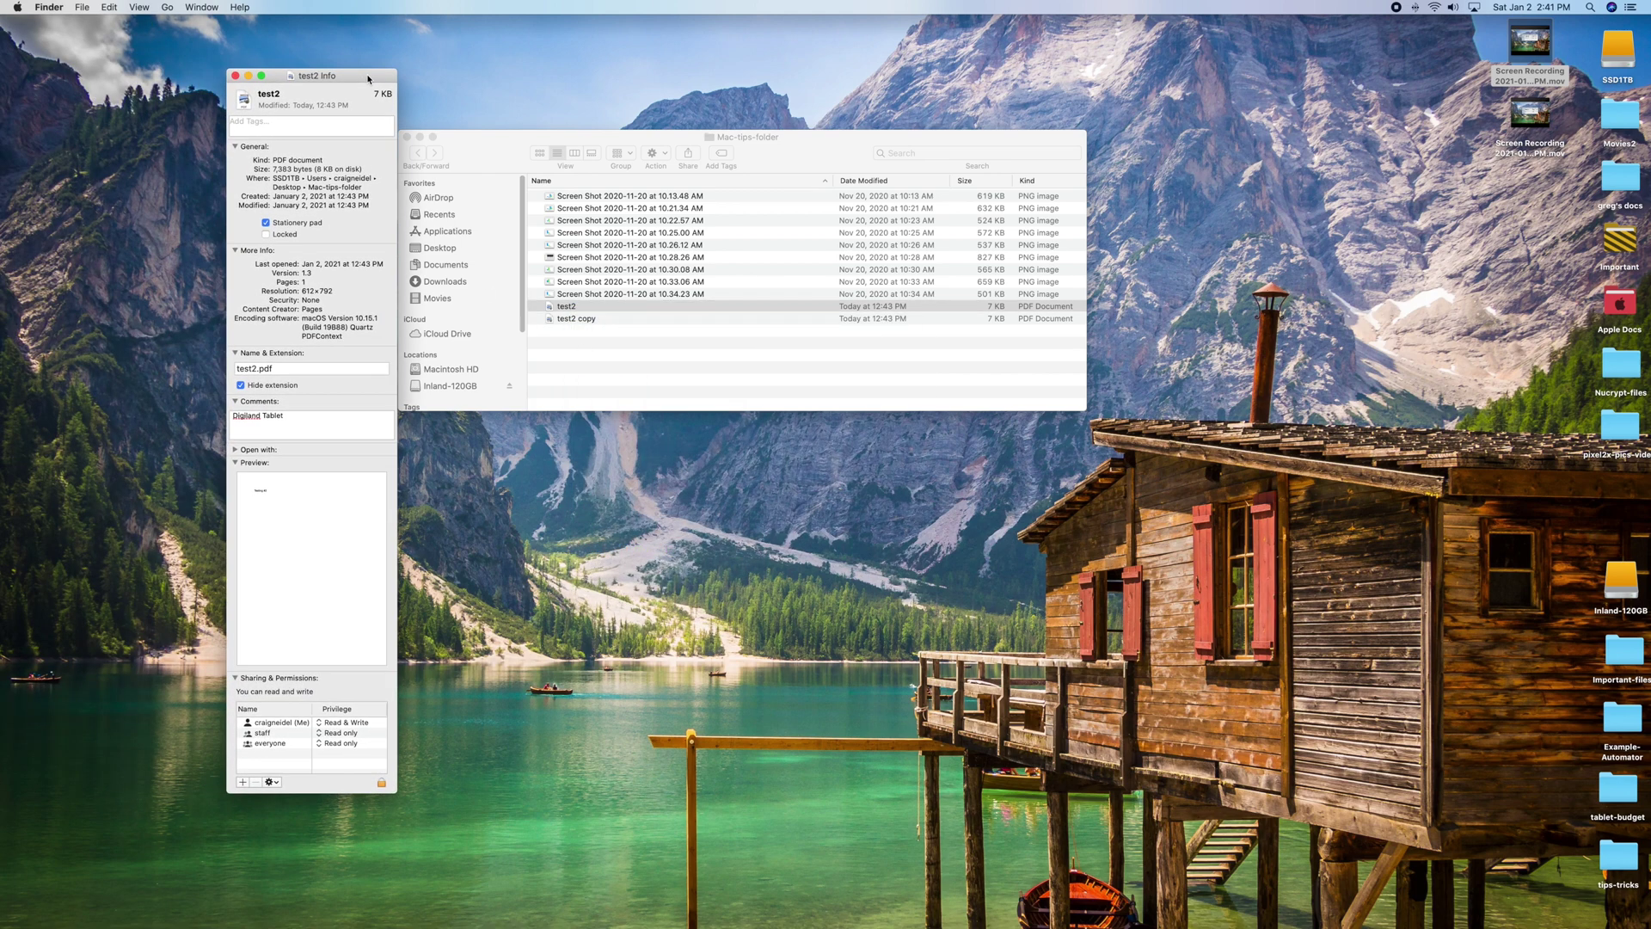
{"action": "left_click", "coordinate": [267, 223]}
{"action": "left_click", "coordinate": [235, 77]}
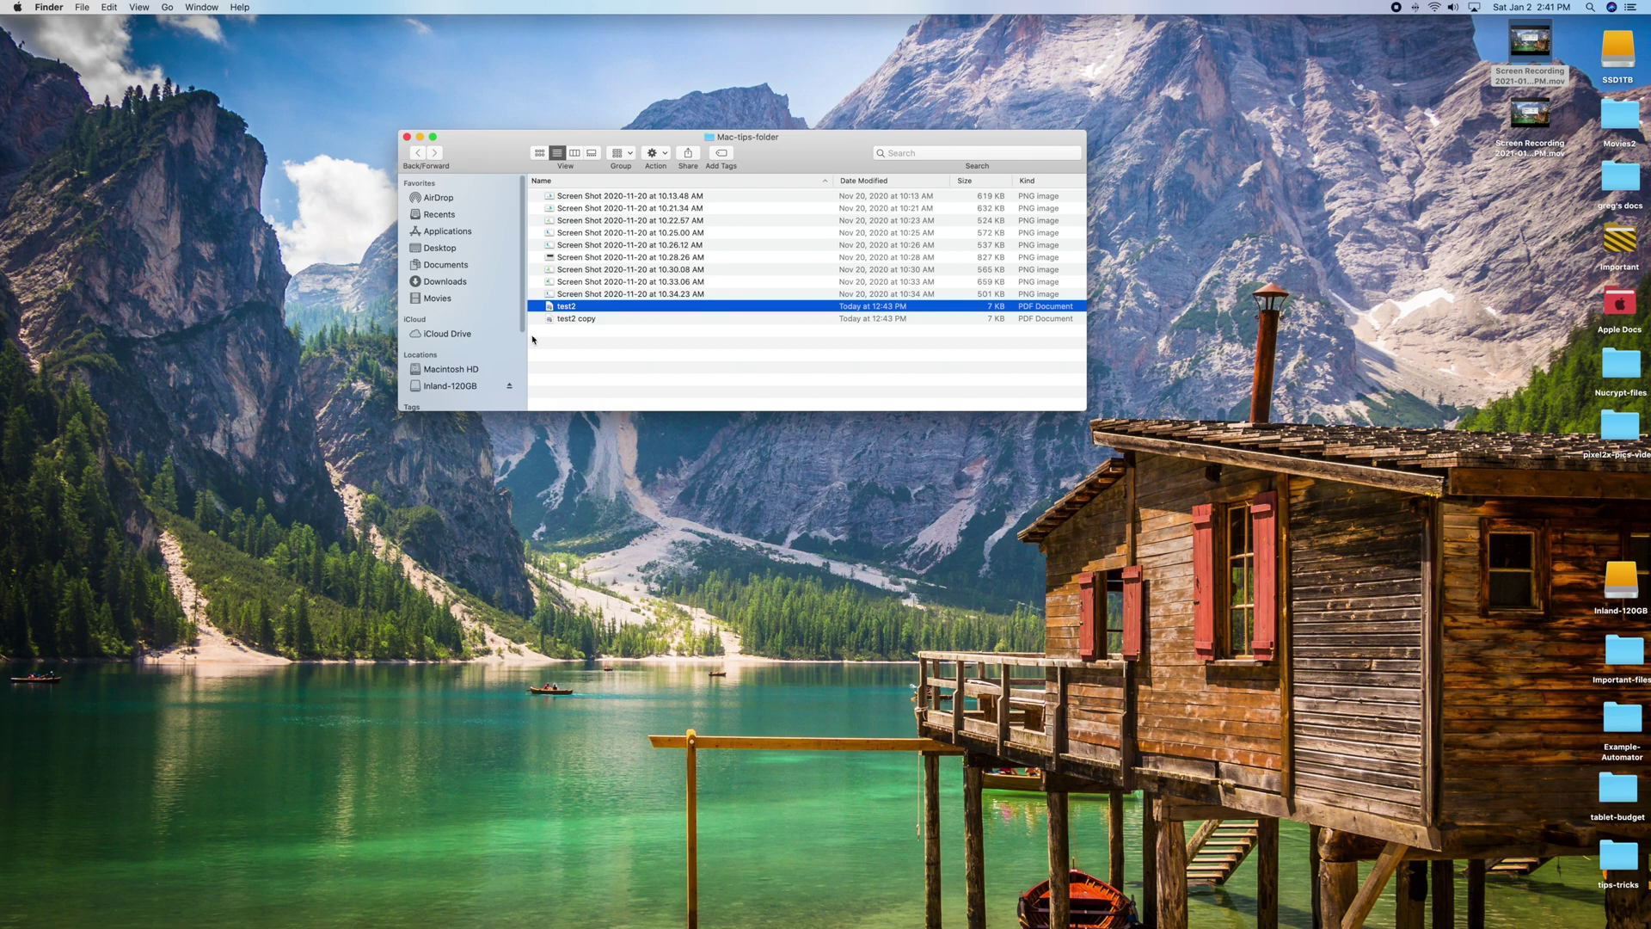
{"action": "double_click", "coordinate": [567, 307]}
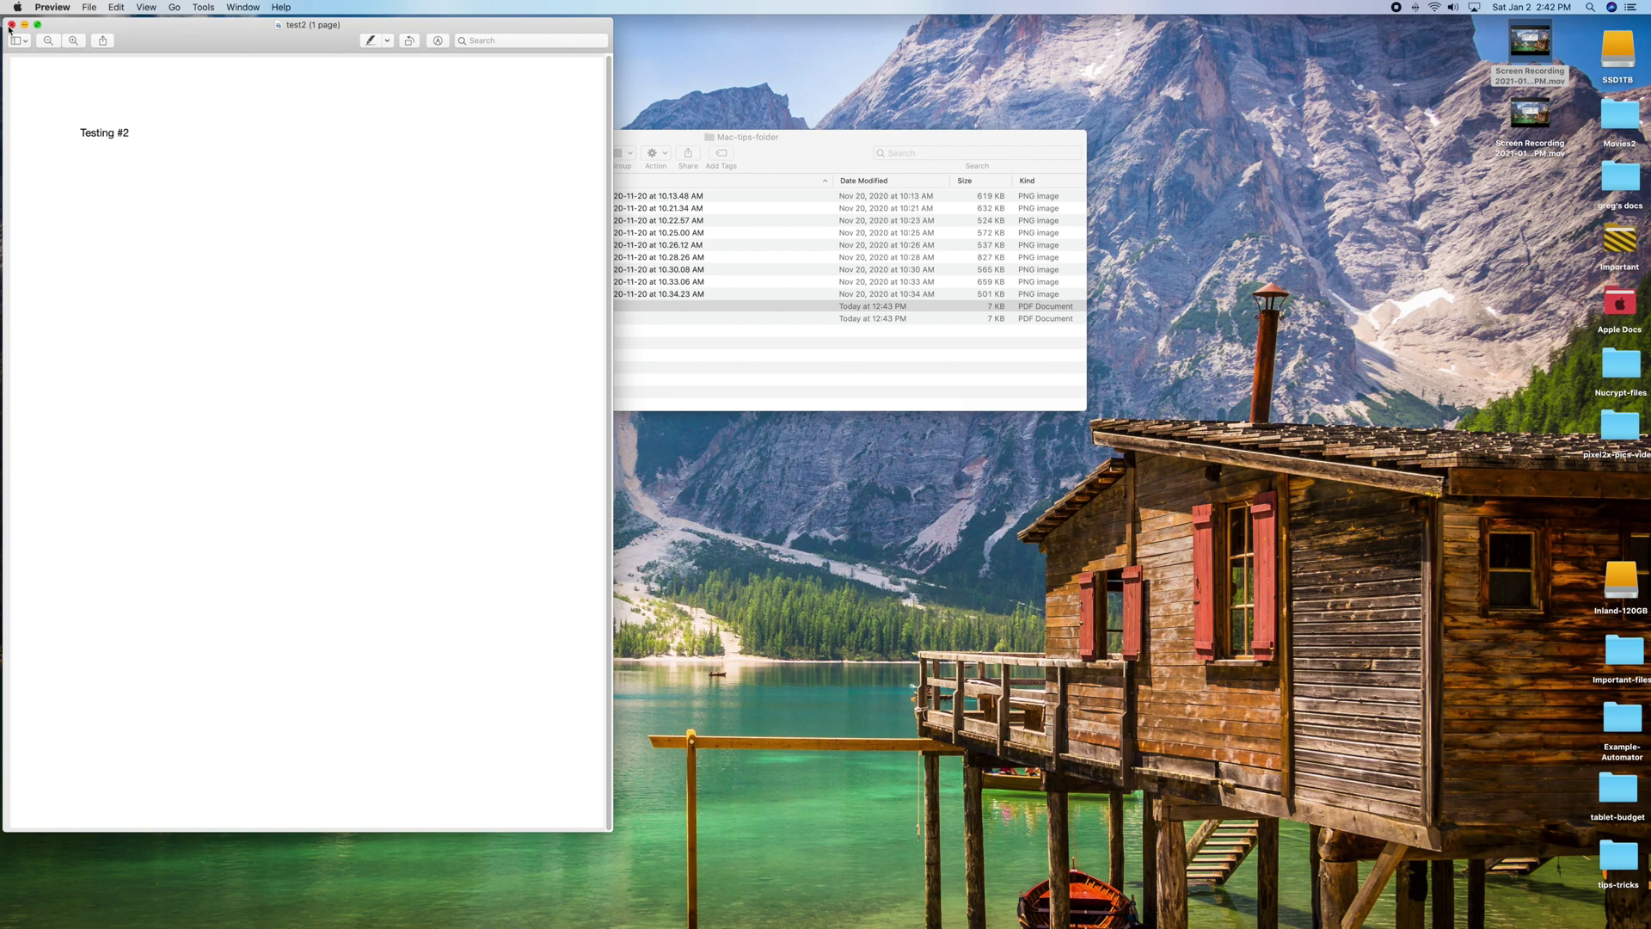
Step: Close the test2 PDF's Preview window and return to the two PDF files in Mac-tips-folder
{"action": "left_click", "coordinate": [12, 24]}
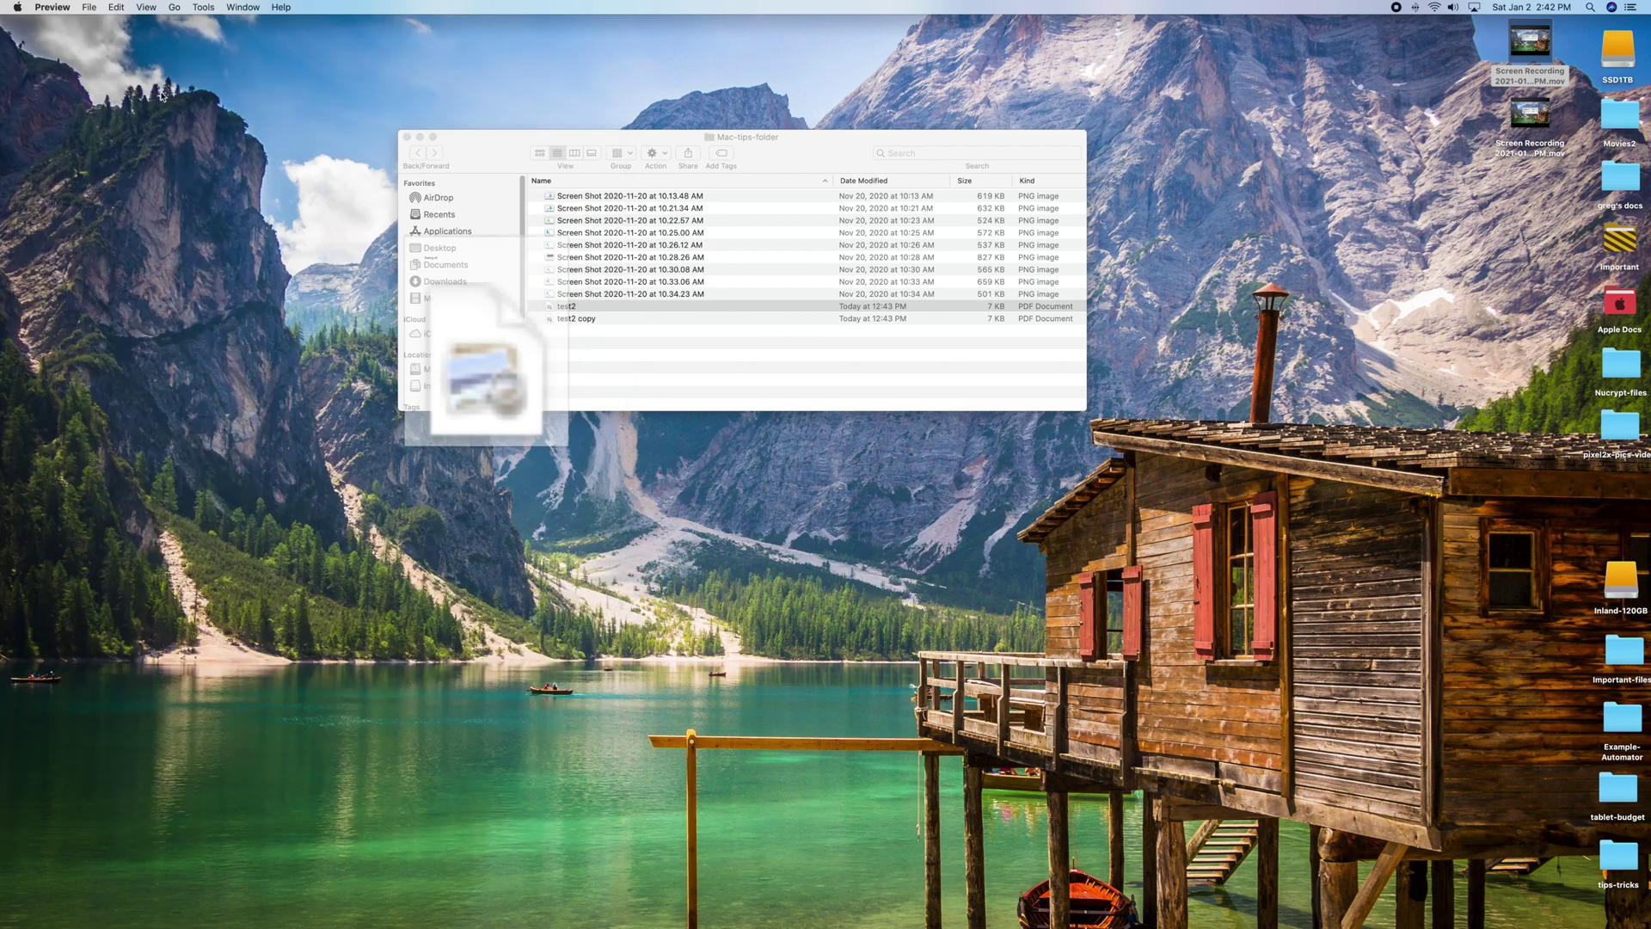
{"action": "left_click", "coordinate": [583, 319]}
{"action": "left_click", "coordinate": [579, 308]}
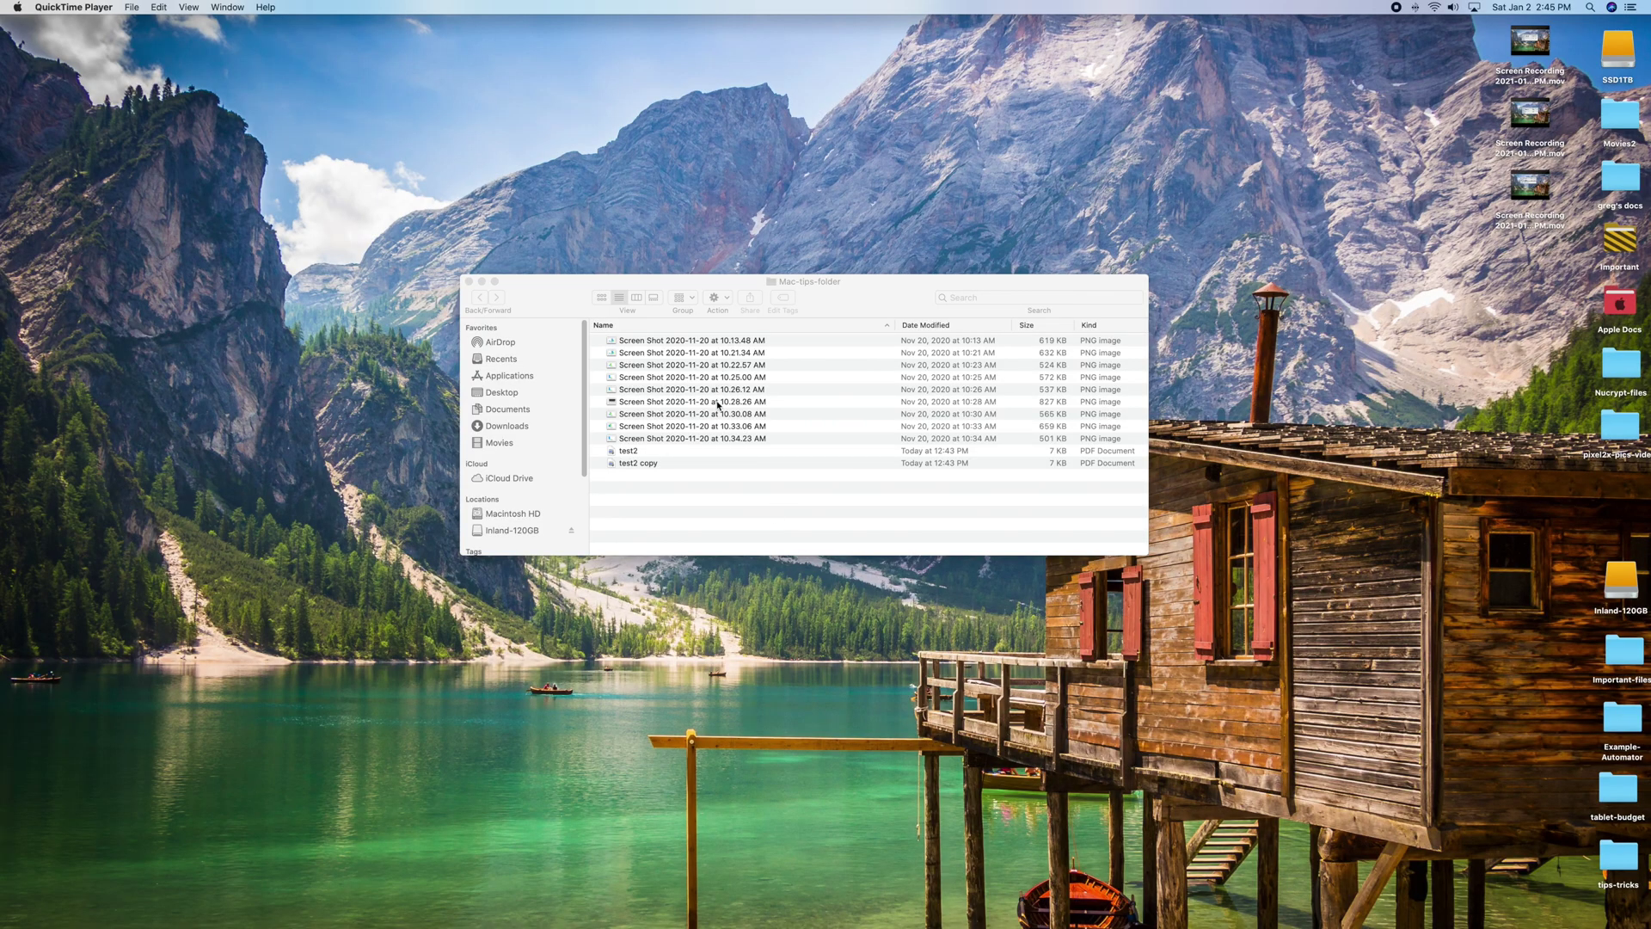
Step: Select the first screenshot in Mac-tips-folder, view it with Quick Look, and close the preview
{"action": "left_click", "coordinate": [726, 345]}
{"action": "left_click", "coordinate": [726, 345]}
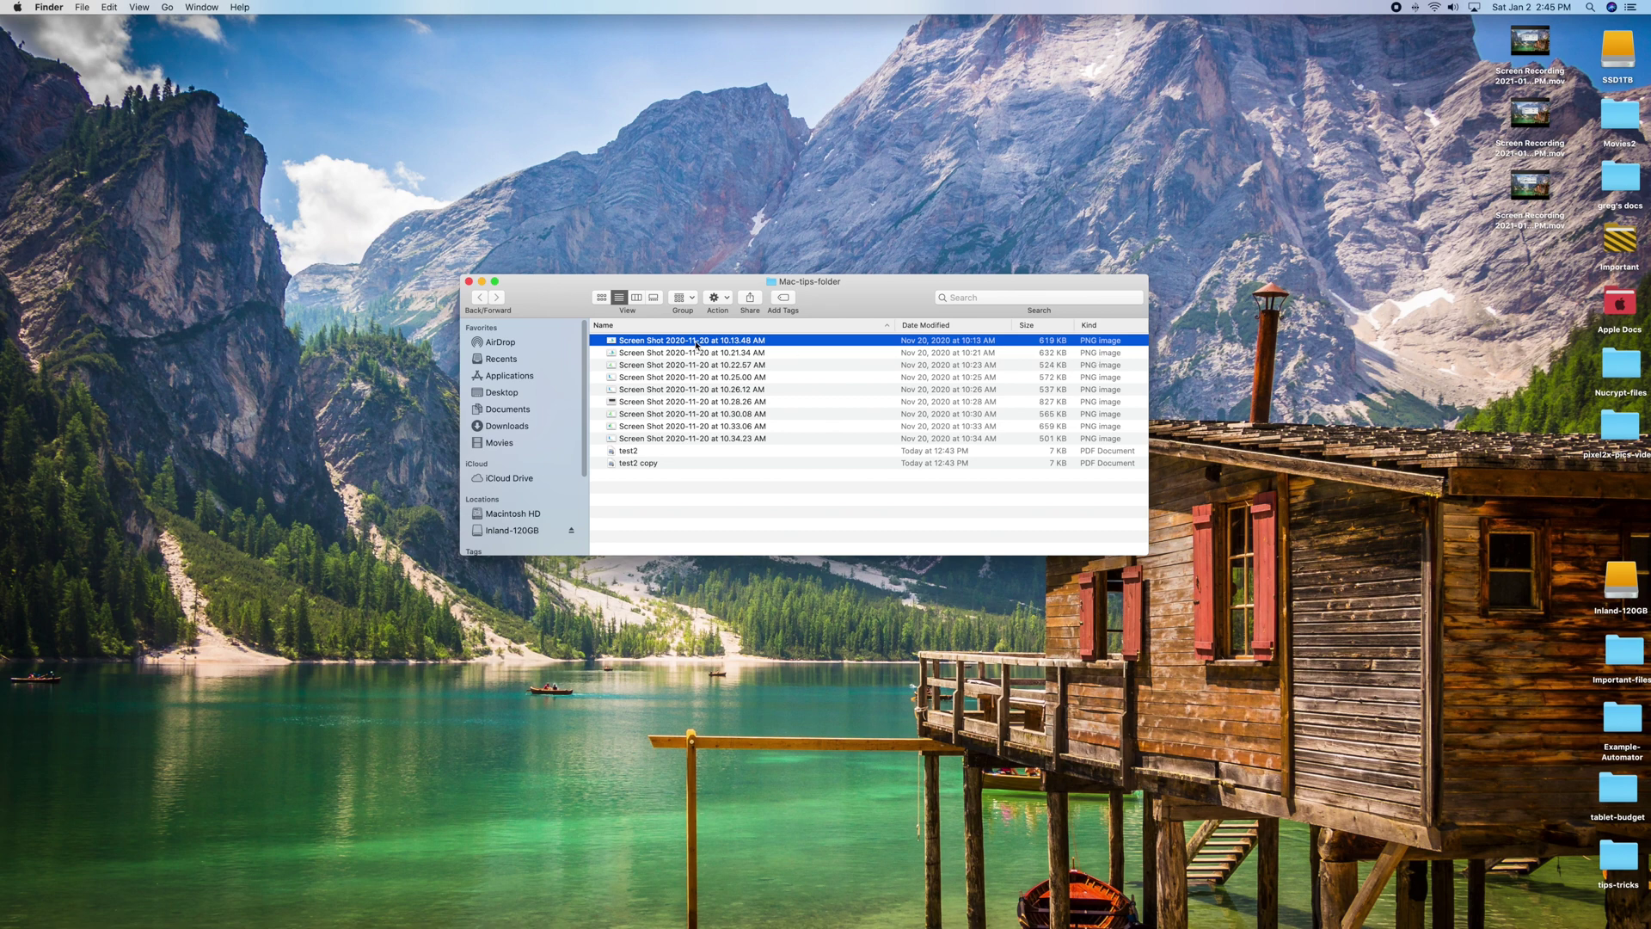
{"action": "key", "text": "space"}
{"action": "key", "text": "space"}
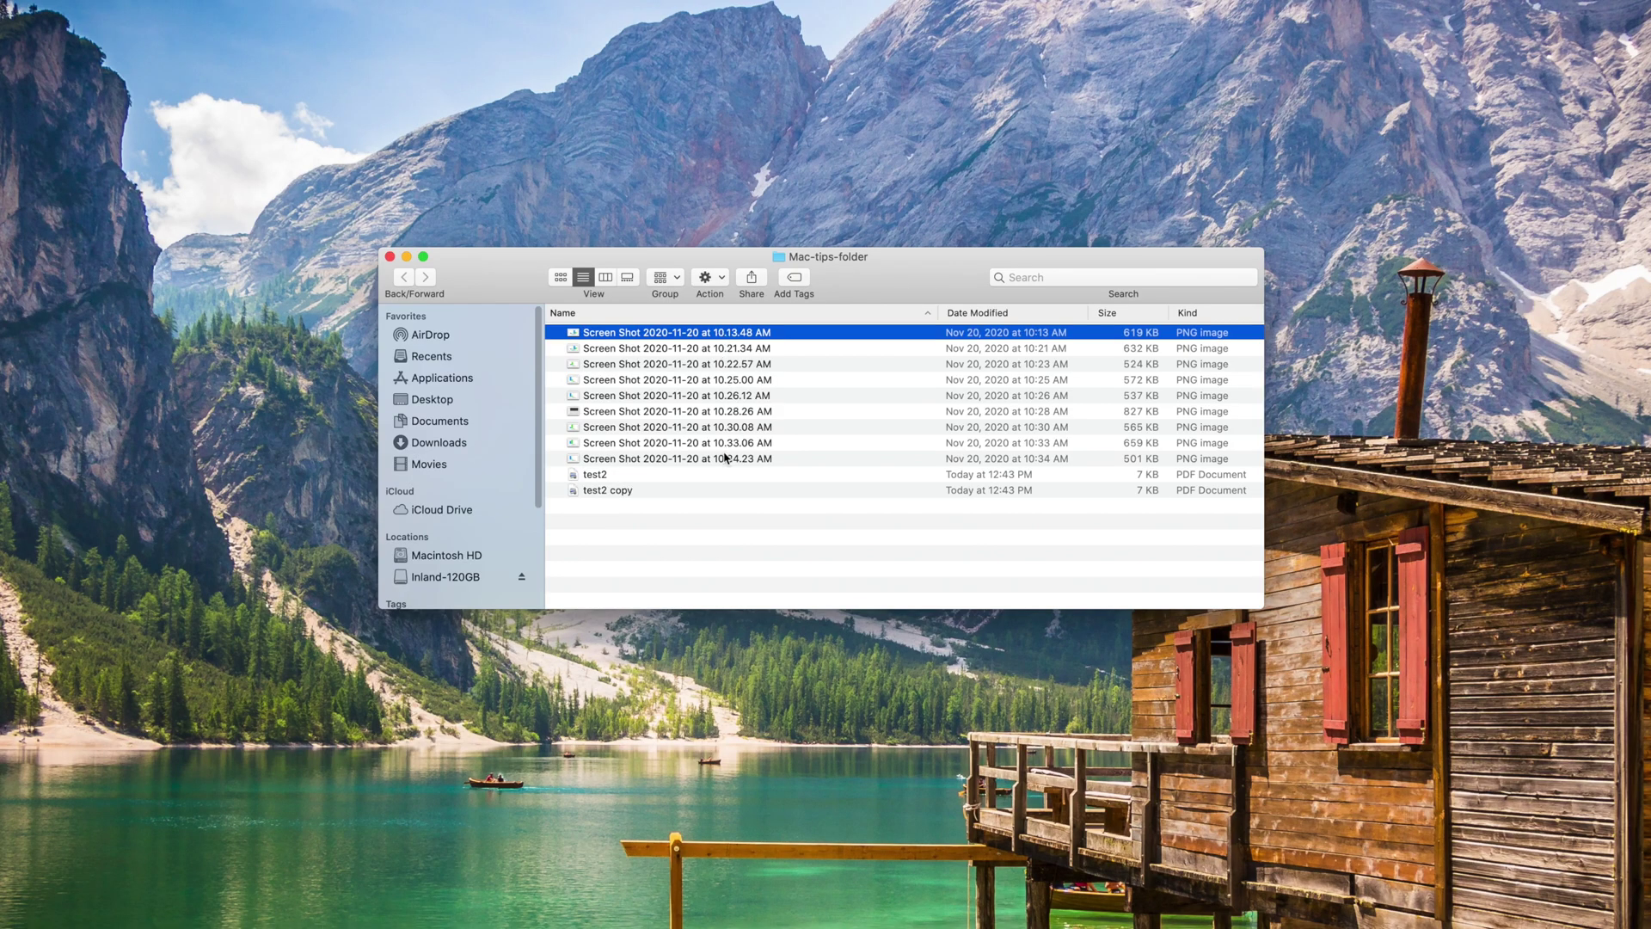
Step: Batch-rename all nine screenshots in Mac-tips-folder using the Name and Index format, with custom name Test-Project and numbers starting at 1 after the name
{"action": "left_click", "coordinate": [725, 459], "text": "shift"}
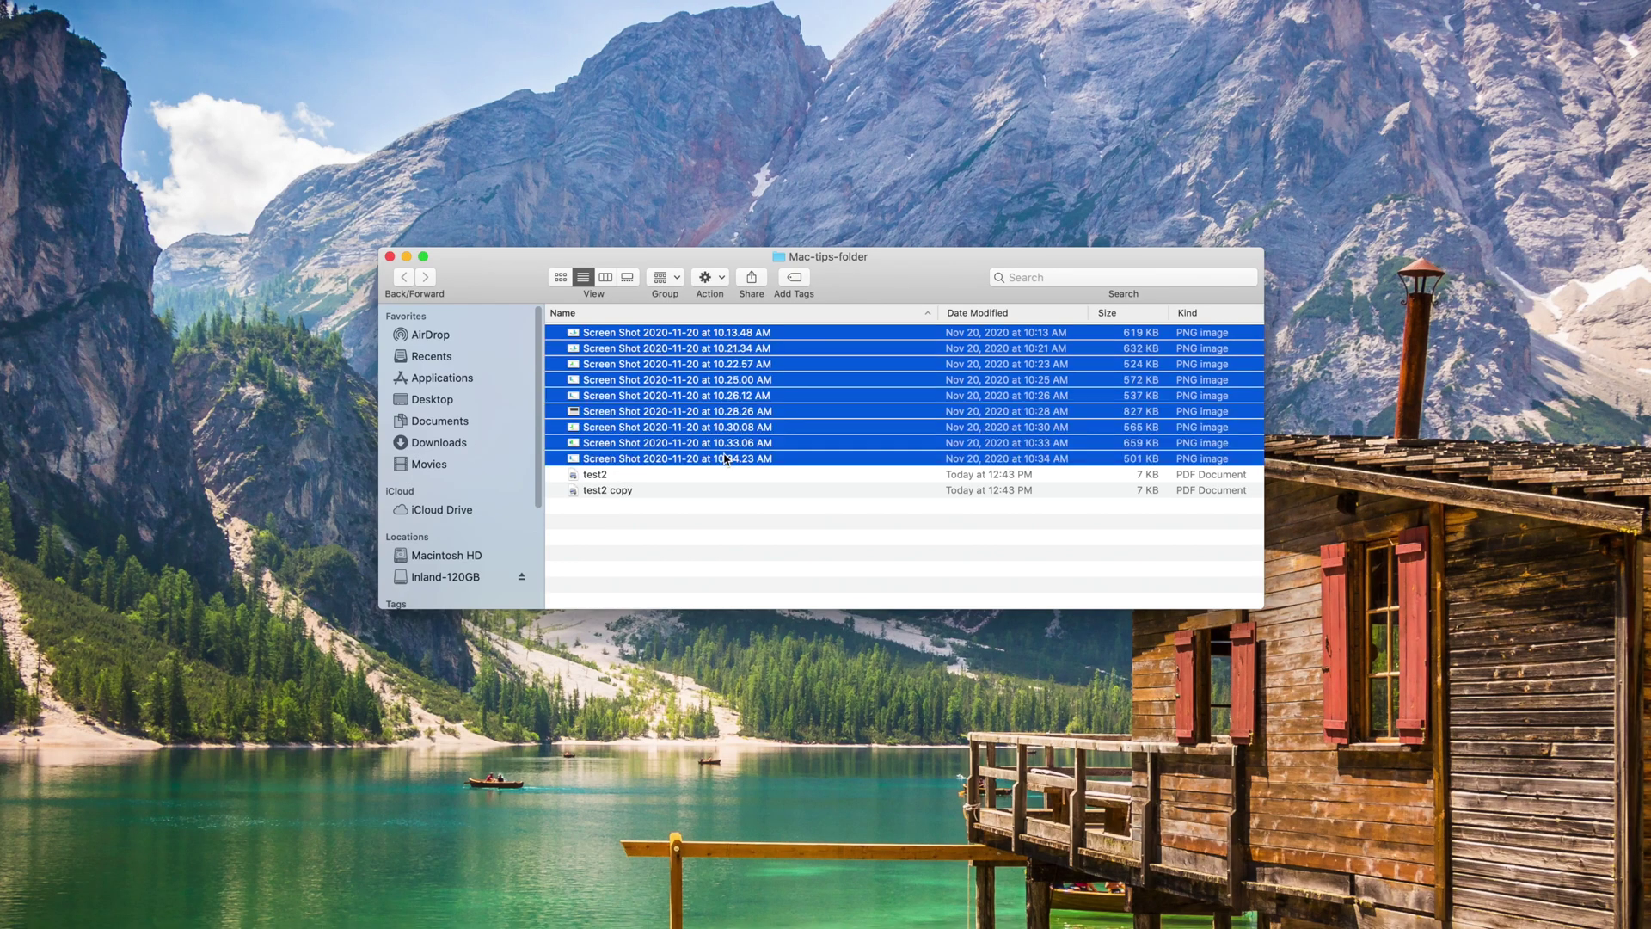
{"action": "right_click", "coordinate": [727, 336]}
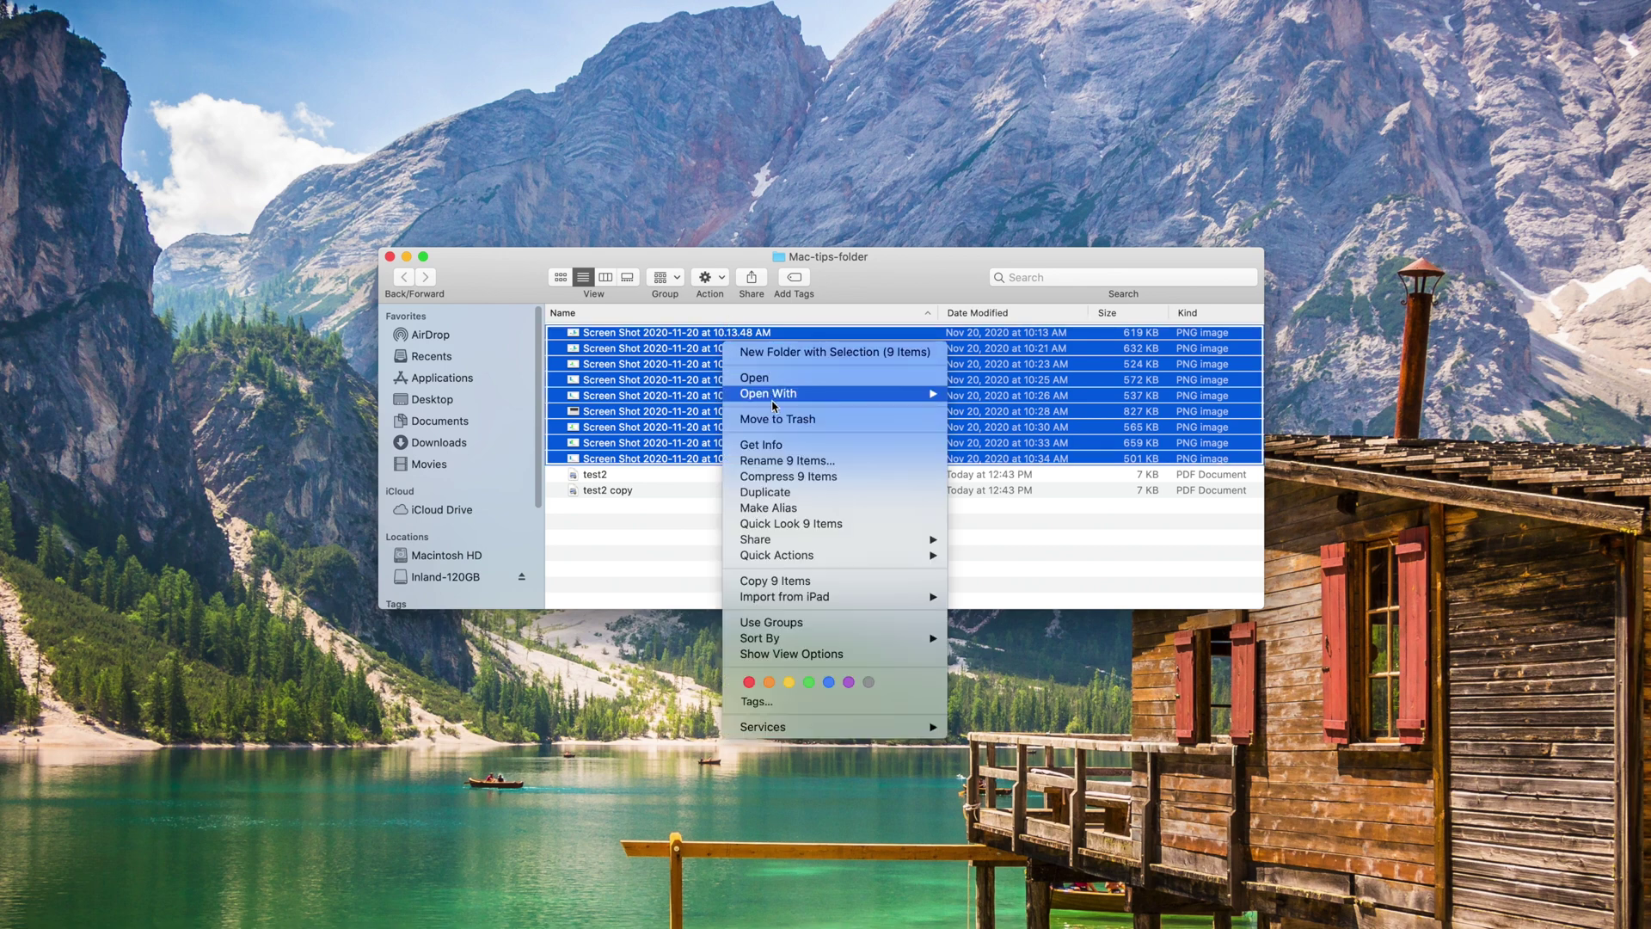
{"action": "left_click", "coordinate": [787, 461]}
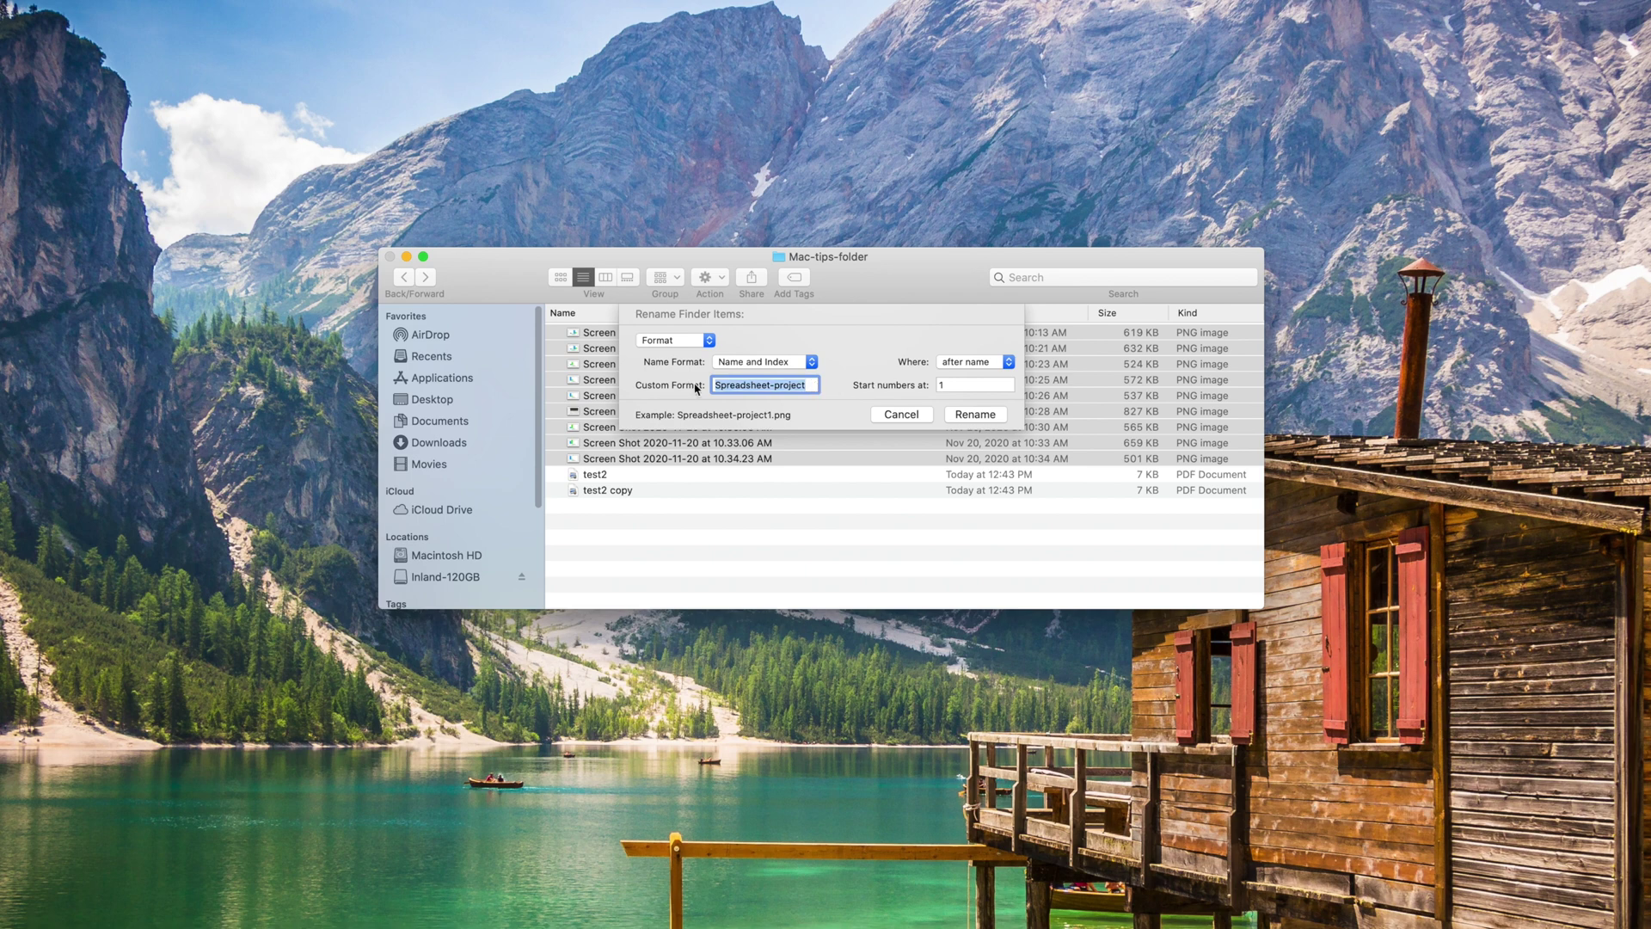
{"action": "type", "text": "Test-Projec"}
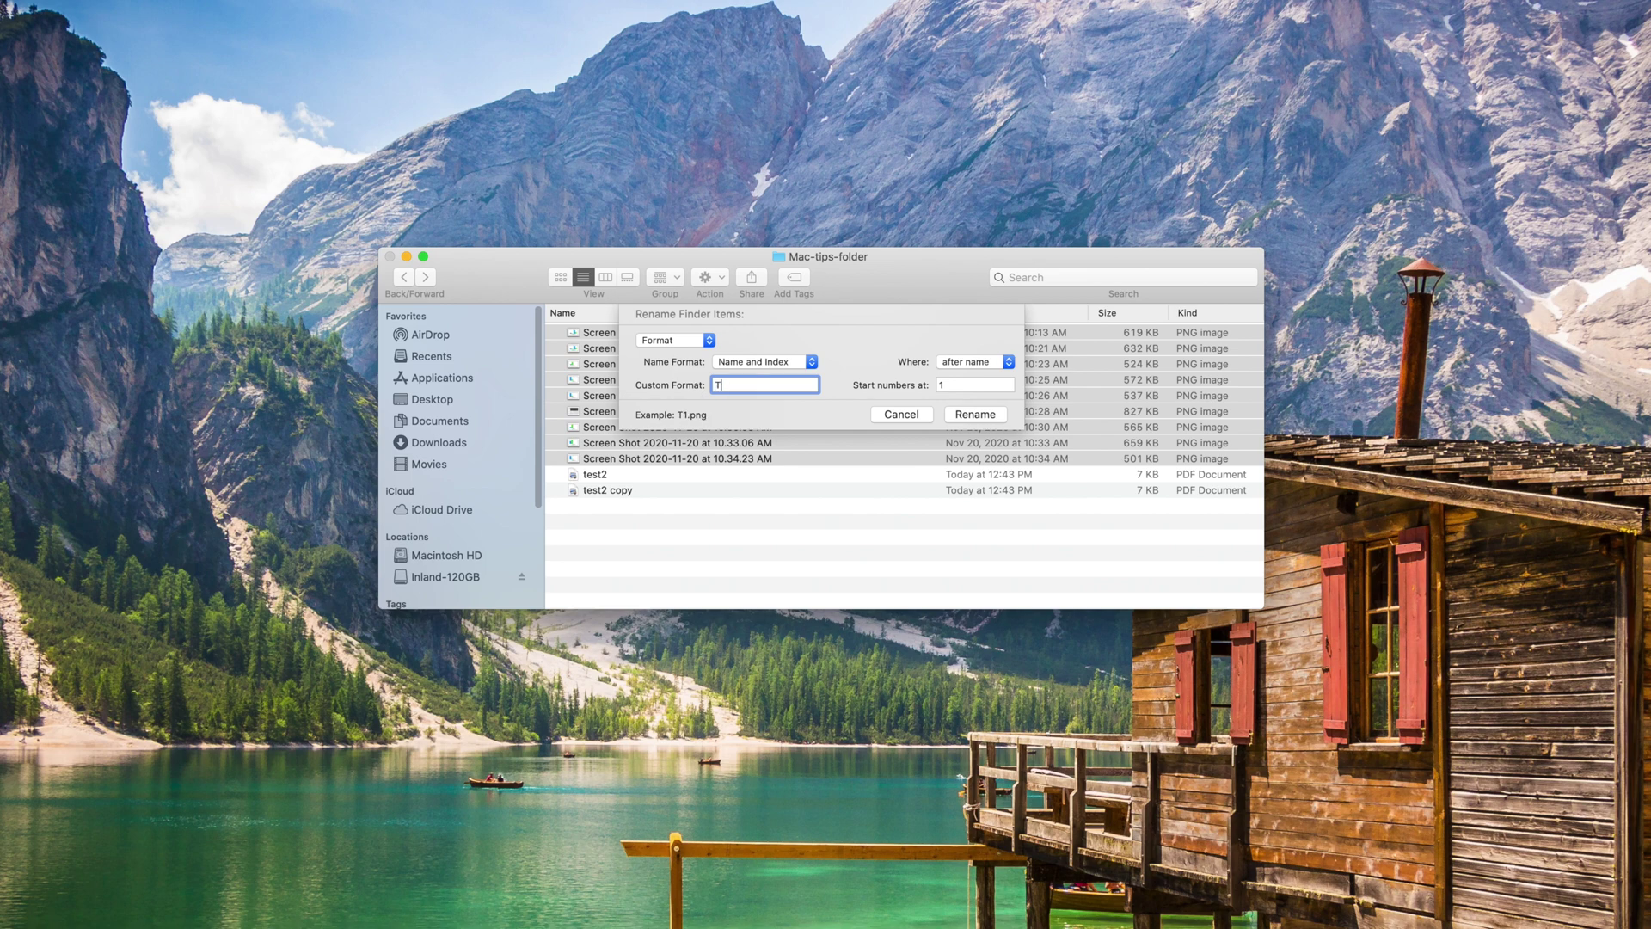
{"action": "type", "text": "t"}
{"action": "left_click", "coordinate": [971, 415]}
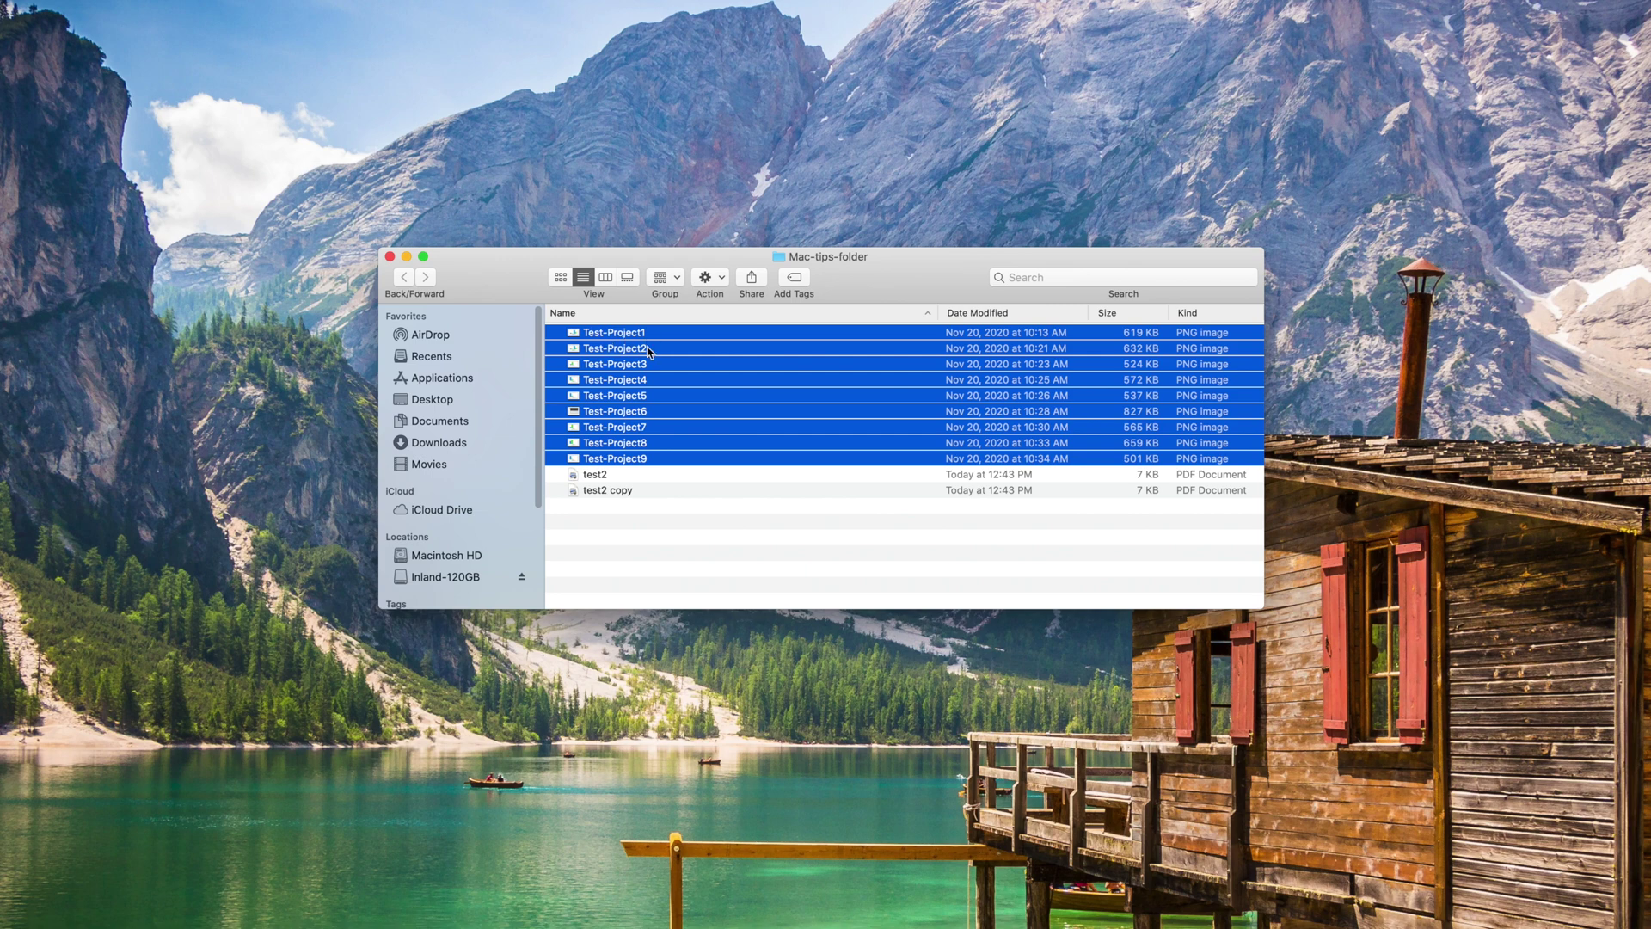
{"action": "left_click", "coordinate": [679, 577]}
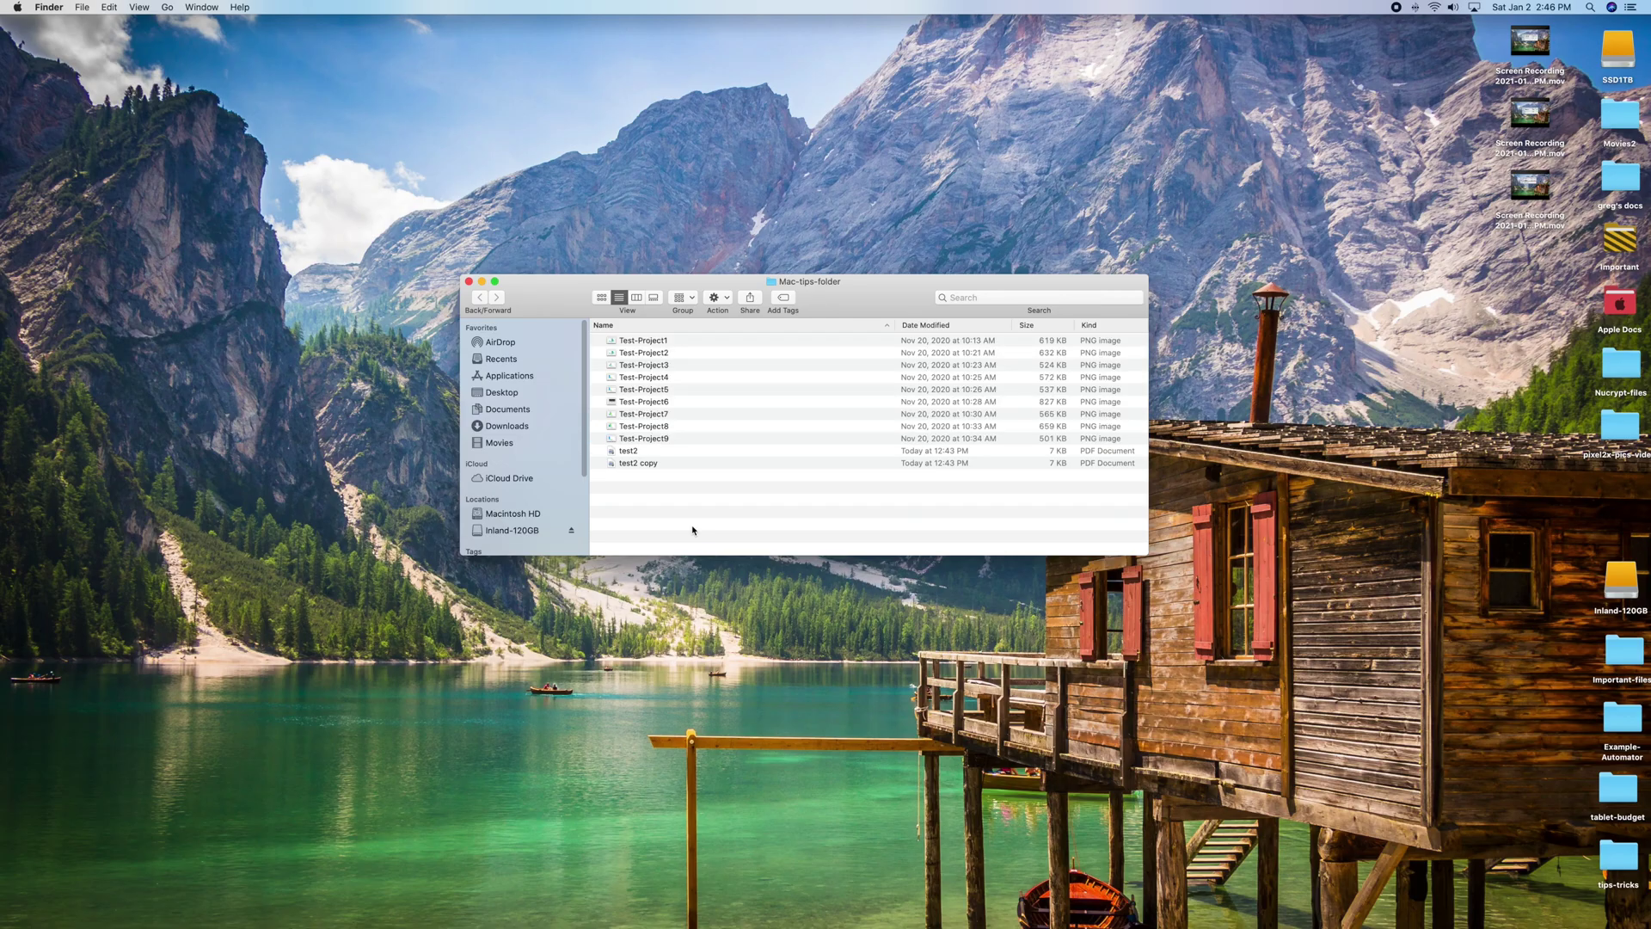